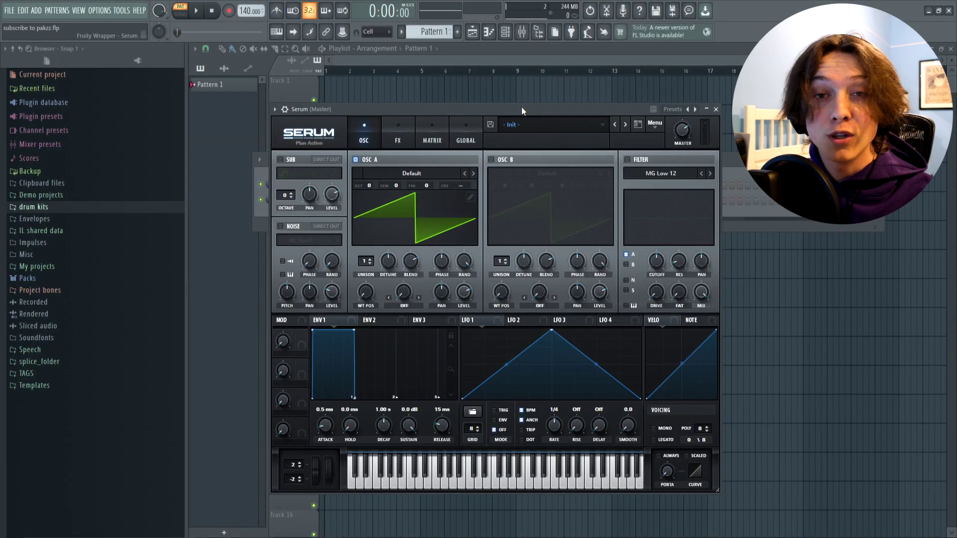
Reset Serum to its Init Preset from the main menu and reposition the window.
drag(483, 106, 458, 85)
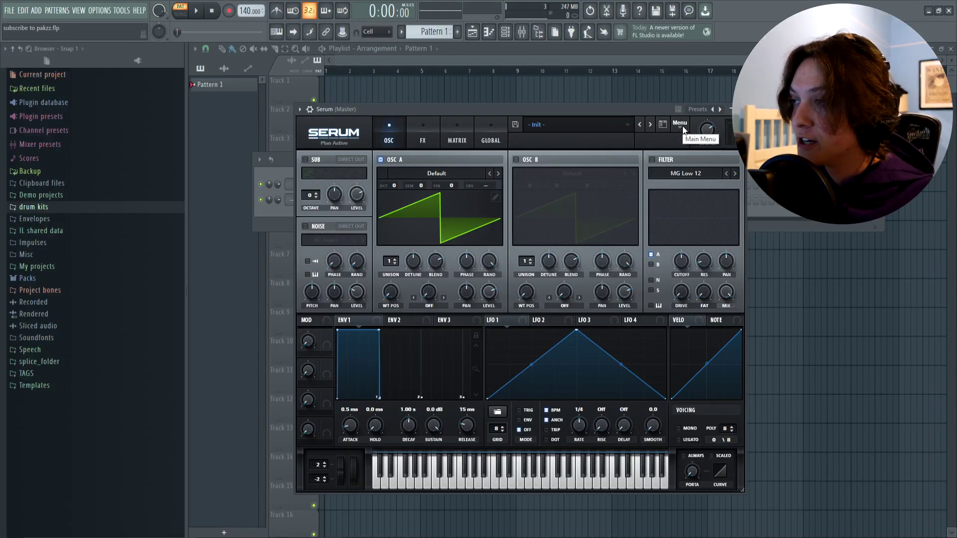
click(680, 124)
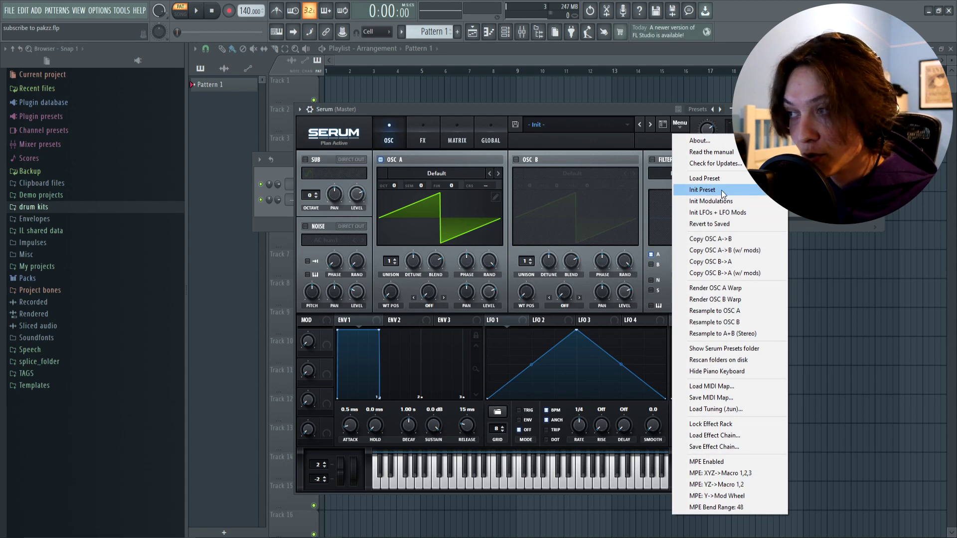
click(722, 195)
drag(511, 109, 492, 87)
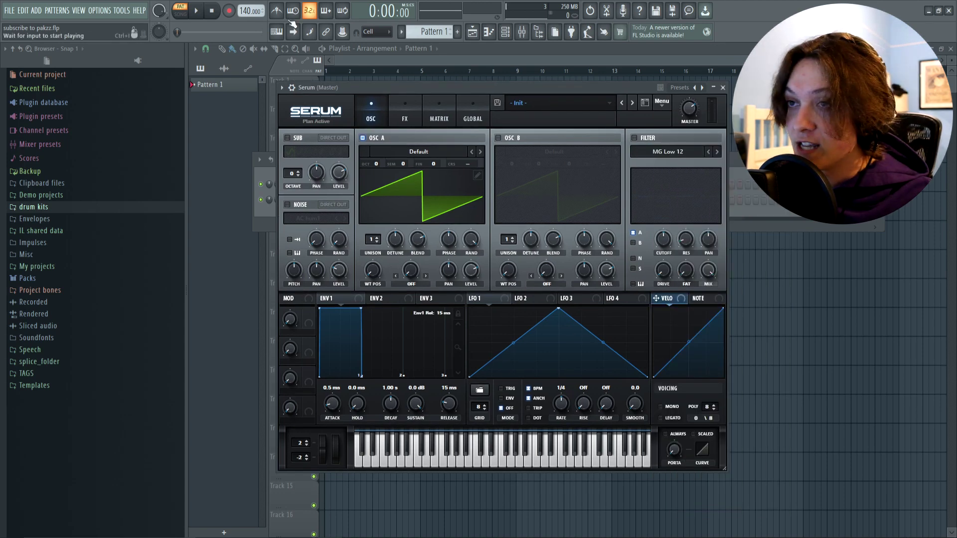
Enable FL Studio's typing keyboard to piano and play test notes on the Init patch.
click(279, 33)
key(z)
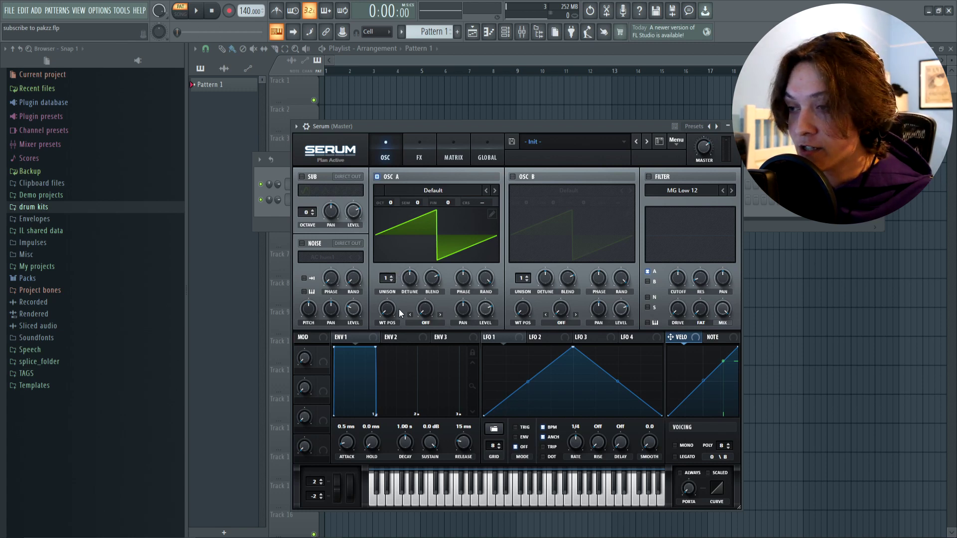
key(q)
key(q)
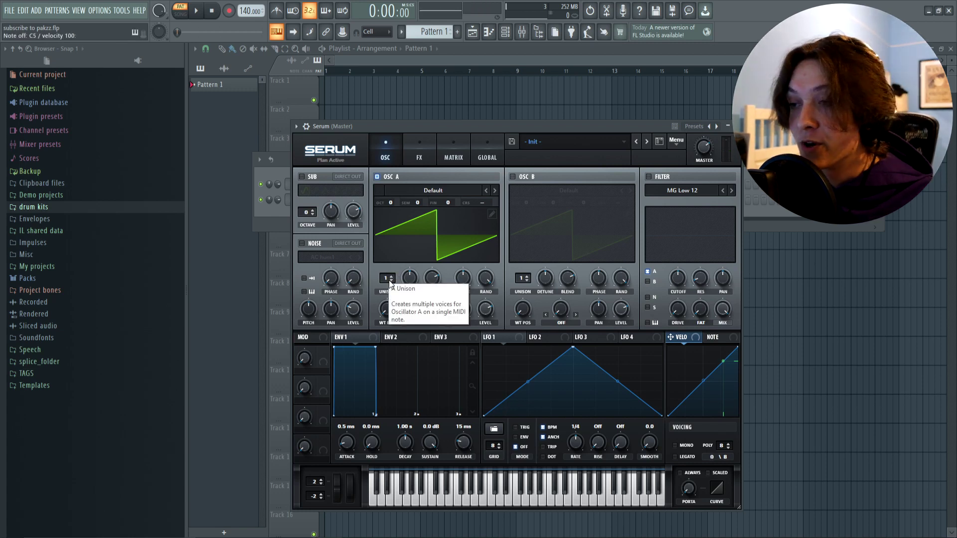
Step OSC A unison up through 6 to 16 voices, playing notes to hear it thicken.
scroll(389, 280, up, 1)
key(z)
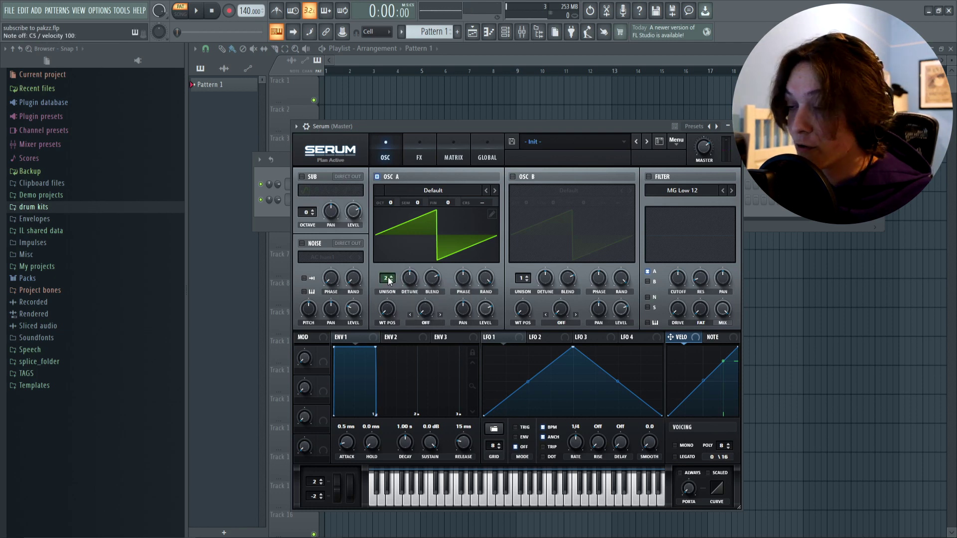
scroll(388, 278, up, 1)
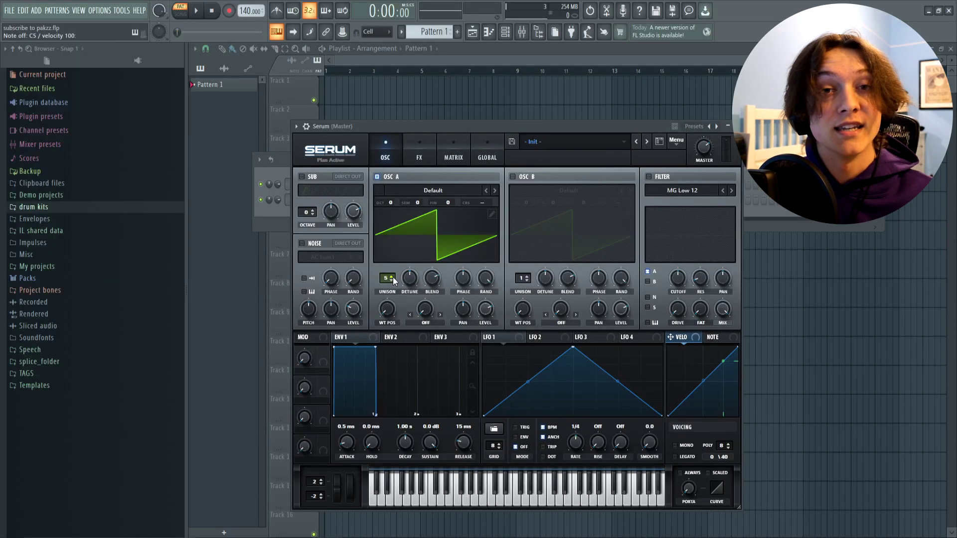
click(392, 277)
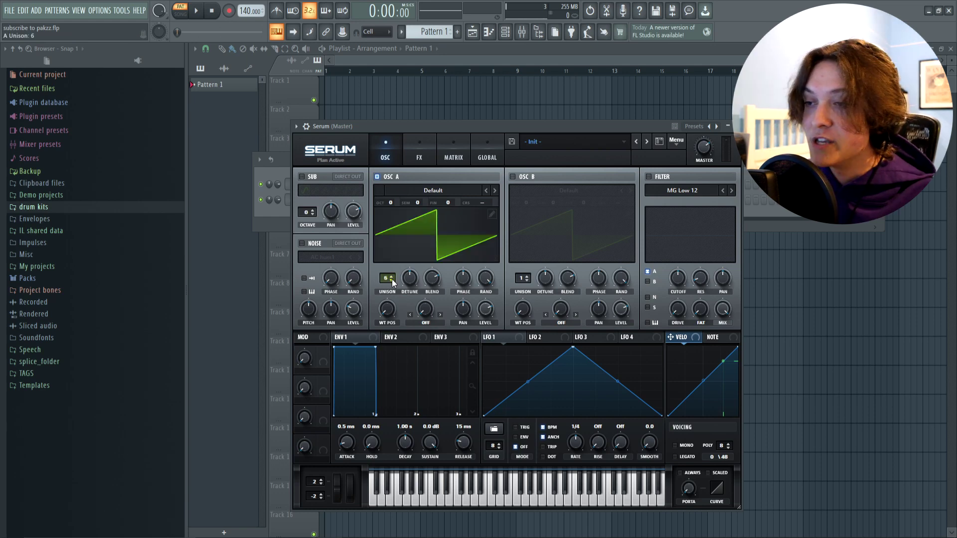
scroll(392, 279, down, 5)
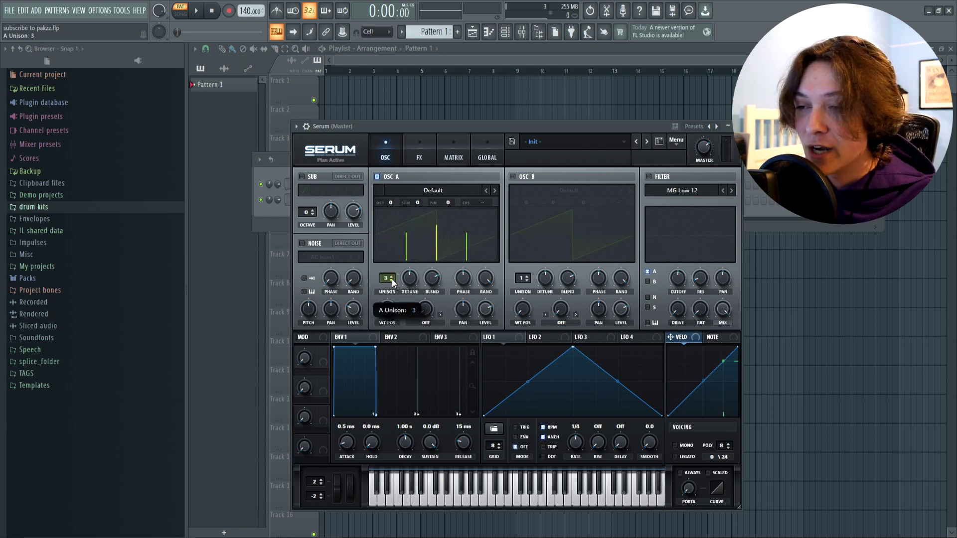
scroll(393, 279, up, 6)
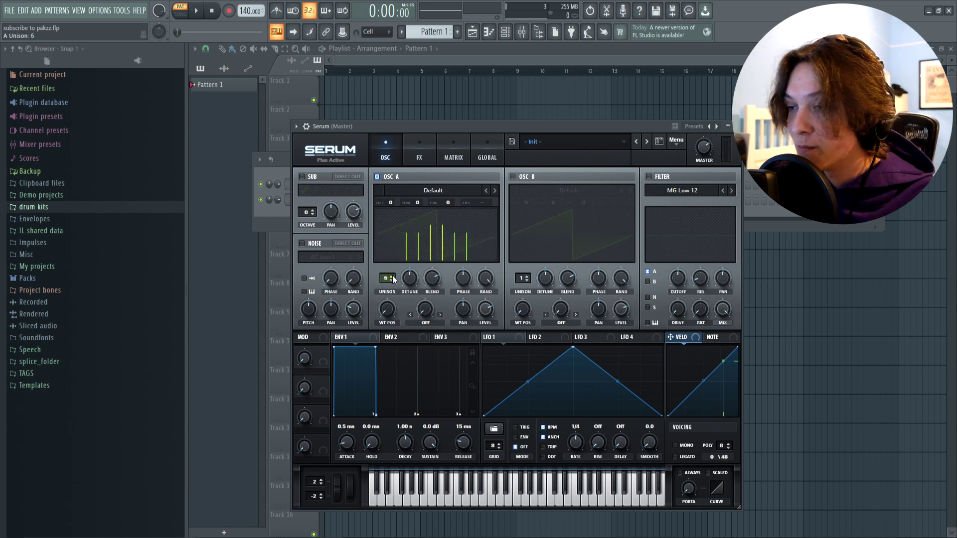
scroll(392, 279, up, 9)
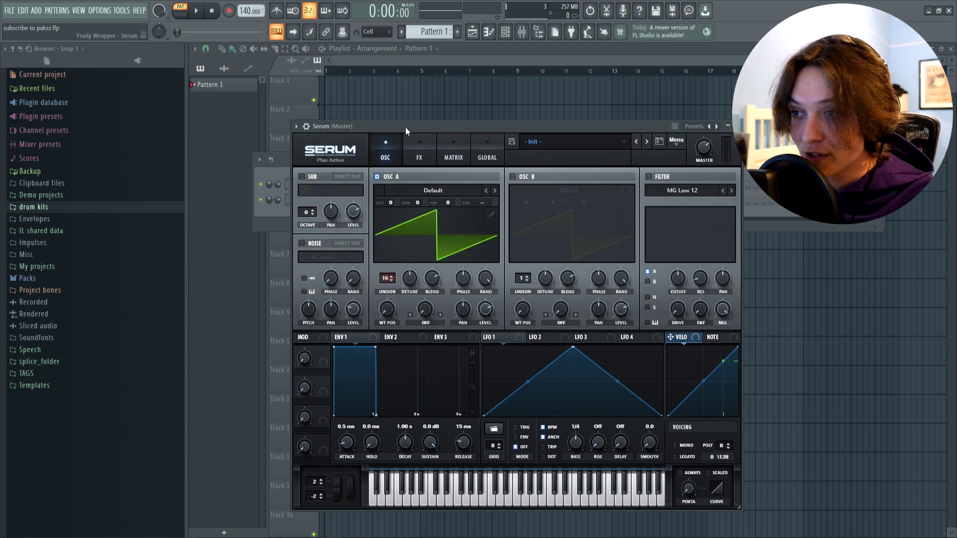
key(q)
key(x)
key(b)
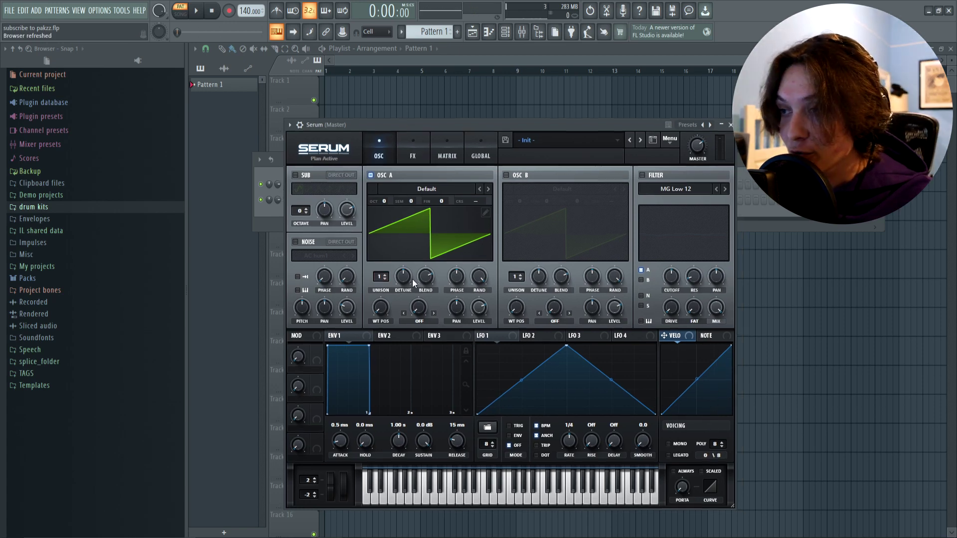
click(413, 280)
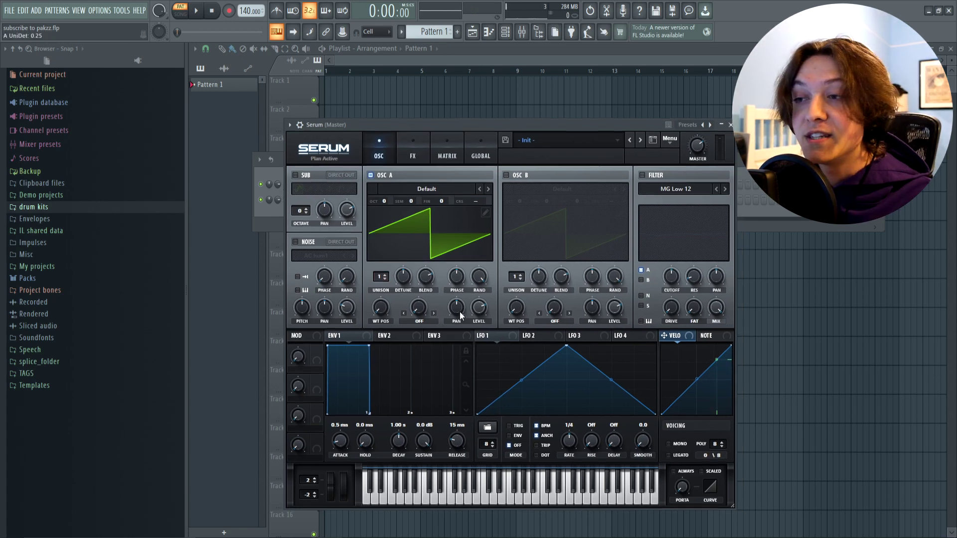
click(382, 277)
drag(403, 285, 398, 344)
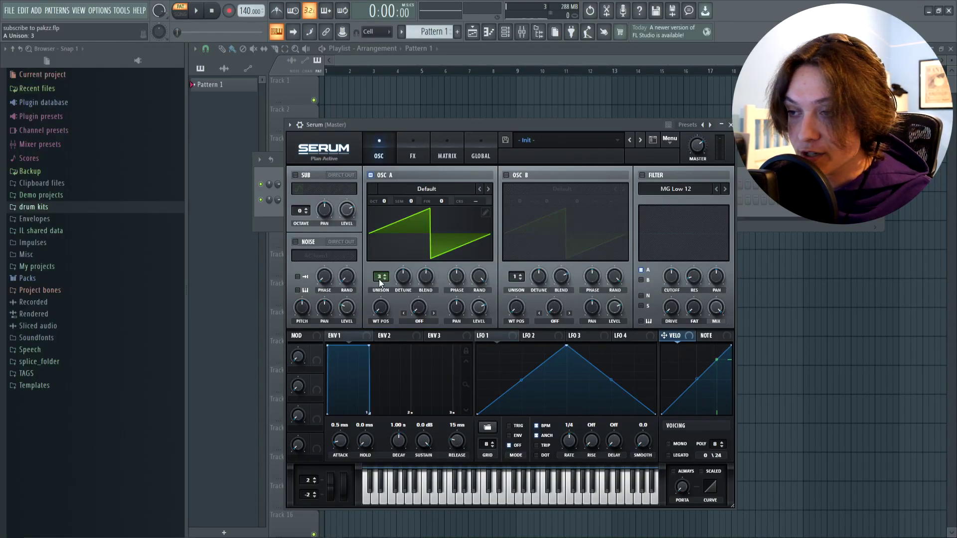
drag(425, 281, 425, 296)
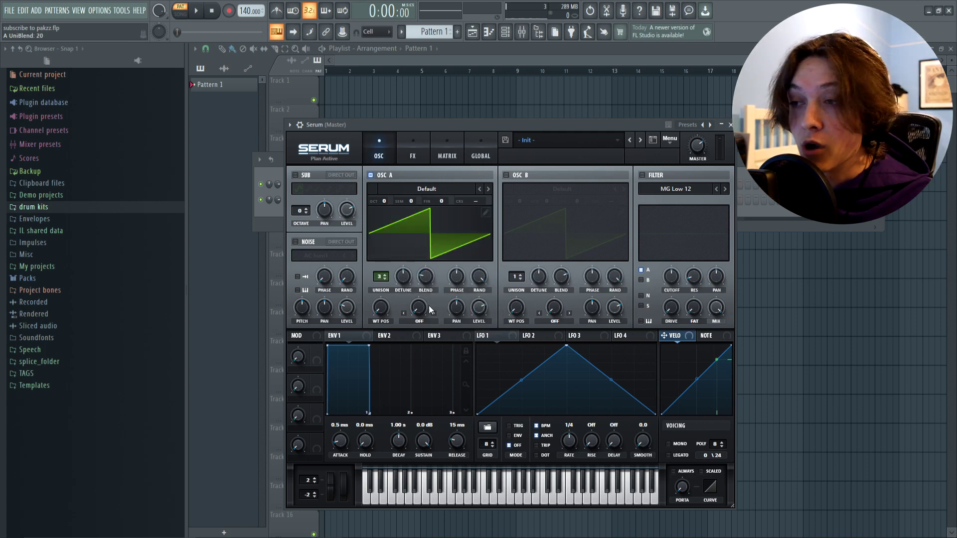
drag(426, 291, 426, 268)
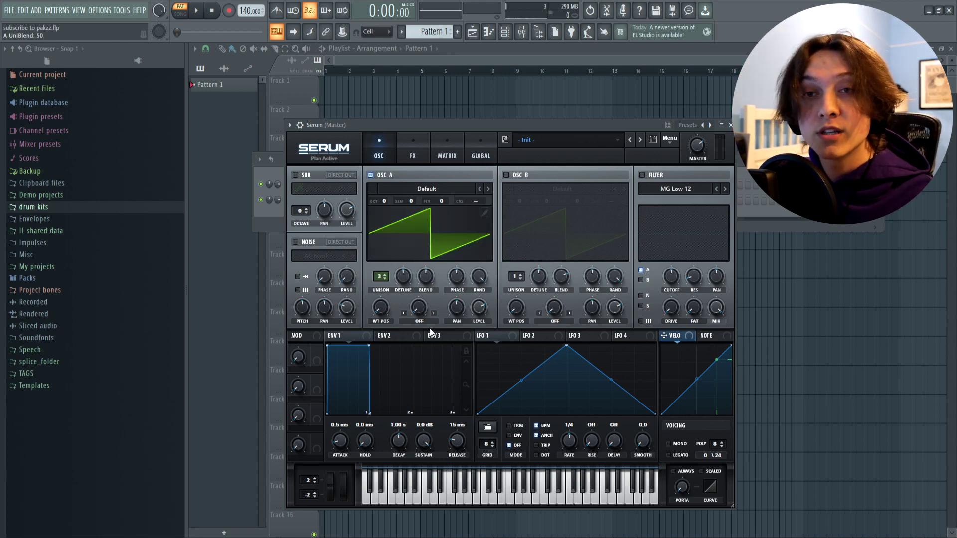
drag(426, 292, 426, 299)
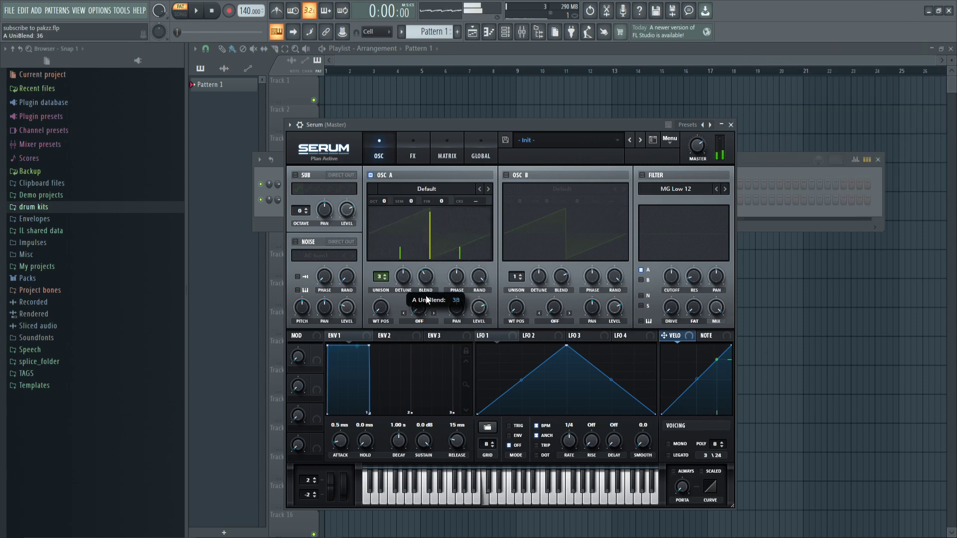
drag(423, 386, 405, 294)
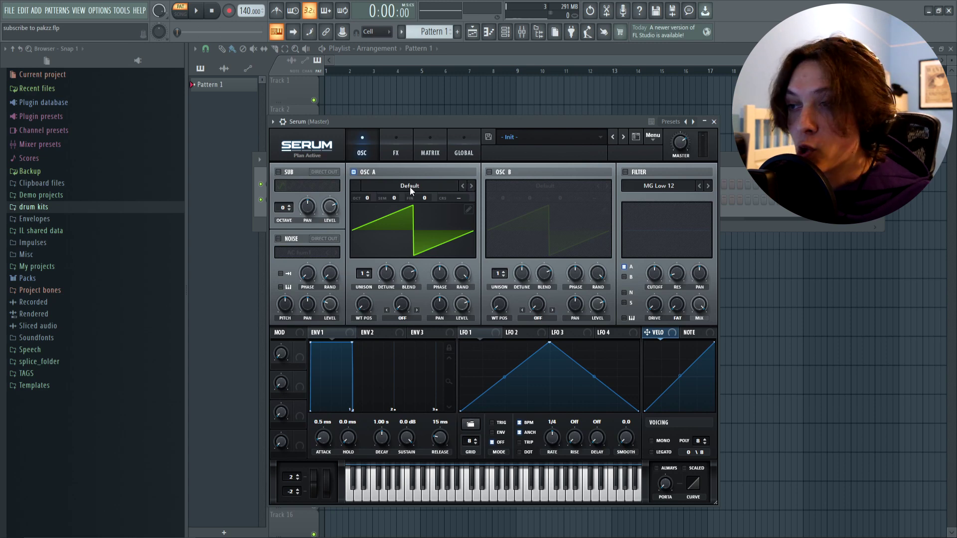
Load Digital > Anti-Stasis into OSC A, then step forward past Dist C2 to Dist WaTech.
click(416, 187)
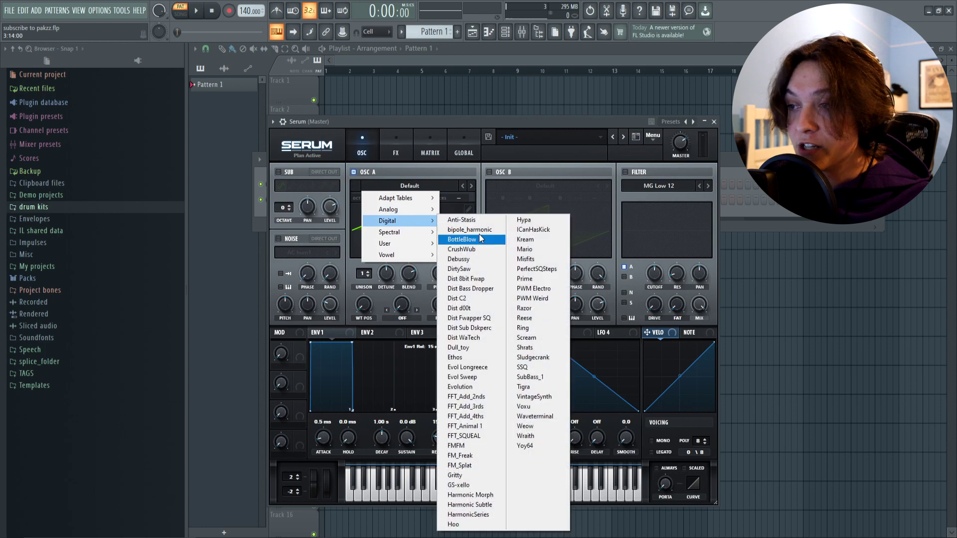
click(426, 122)
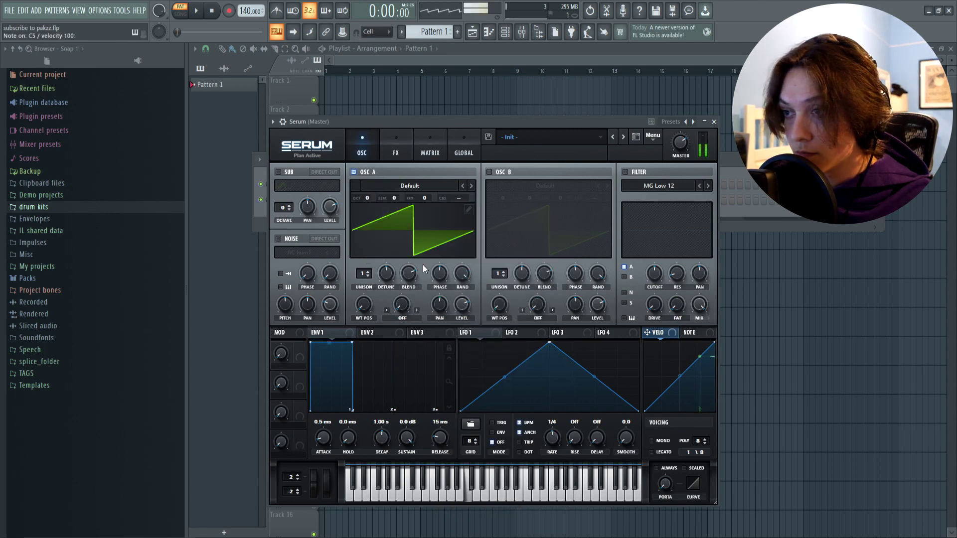
click(409, 185)
mouse_move(414, 215)
click(484, 219)
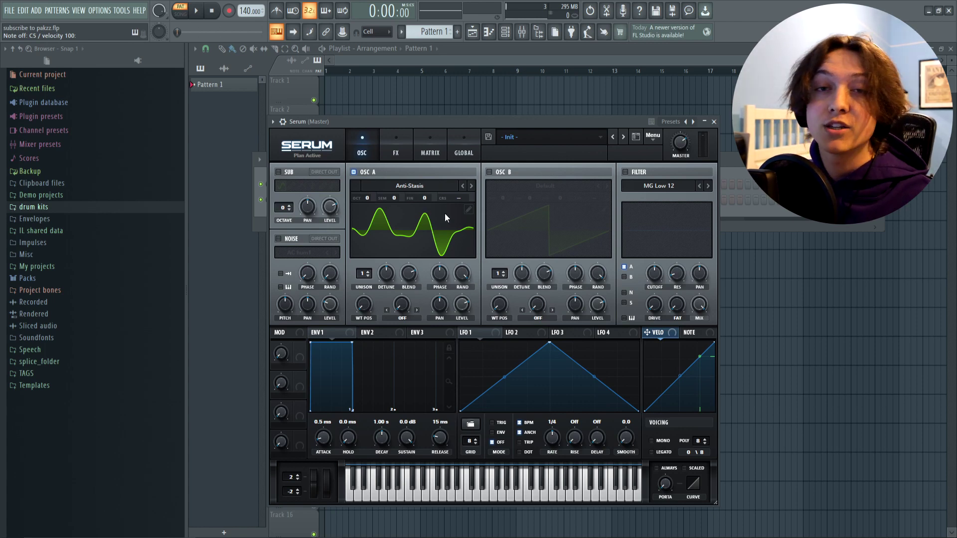
click(471, 185)
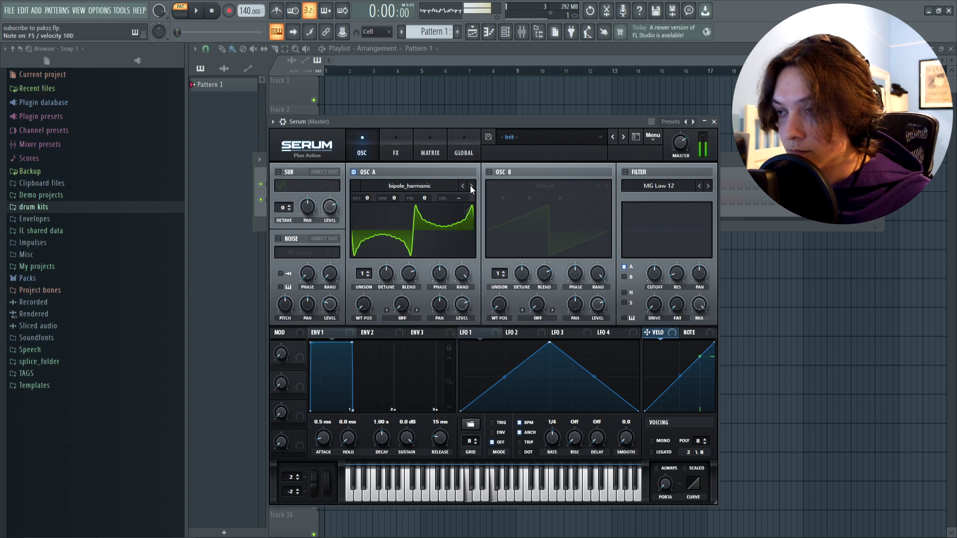
click(471, 186)
click(470, 185)
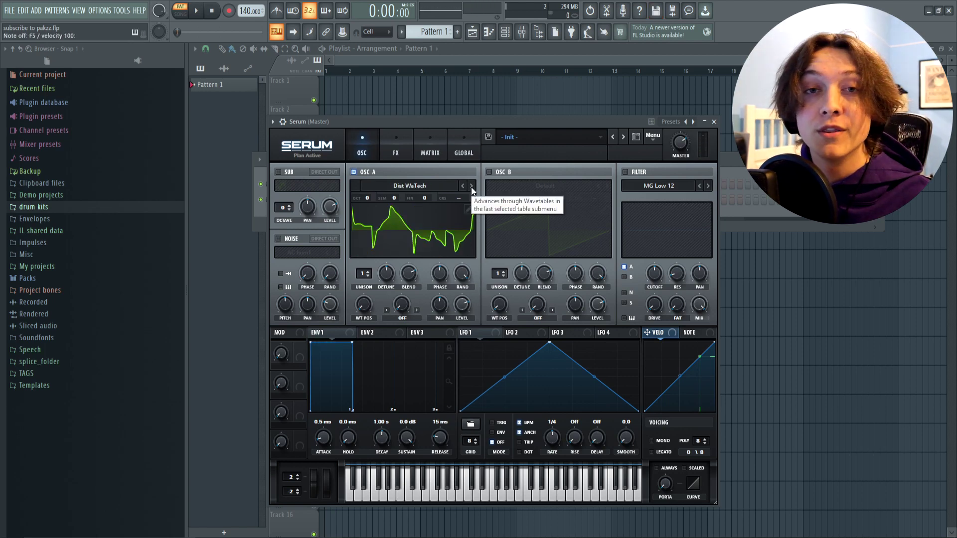
Raise OSC A's unison to 4 voices and play notes to hear the Dist WaTech sound.
drag(477, 273, 483, 256)
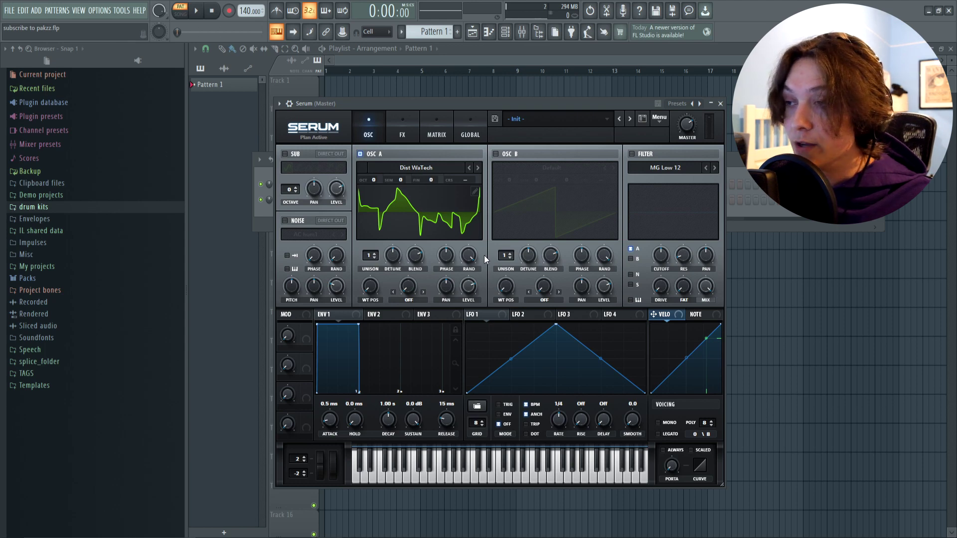
key(z)
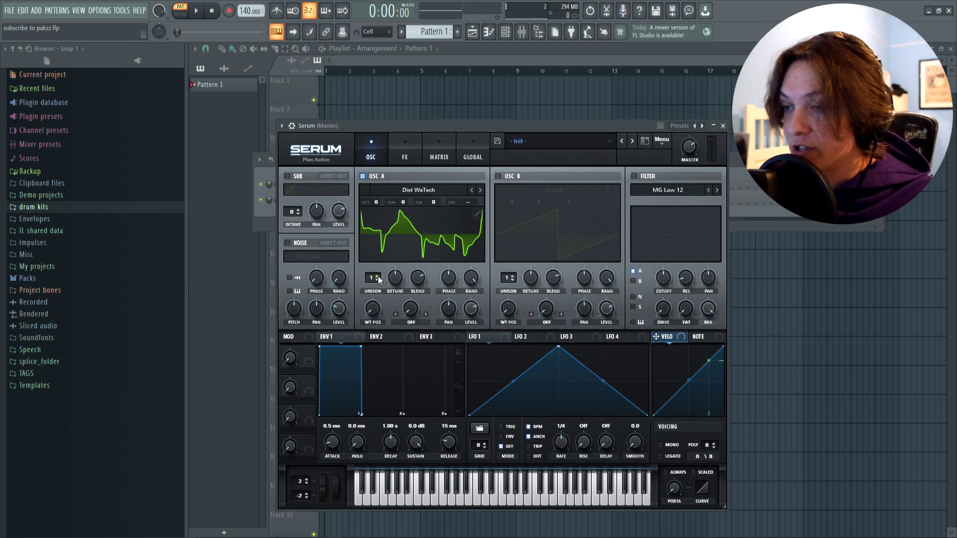
click(378, 276)
click(378, 276)
click(377, 276)
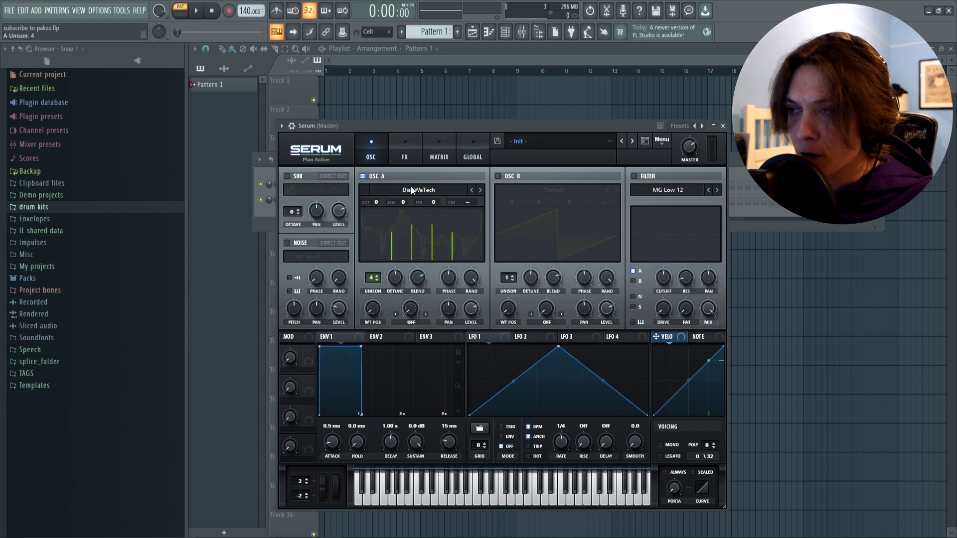
key(v)
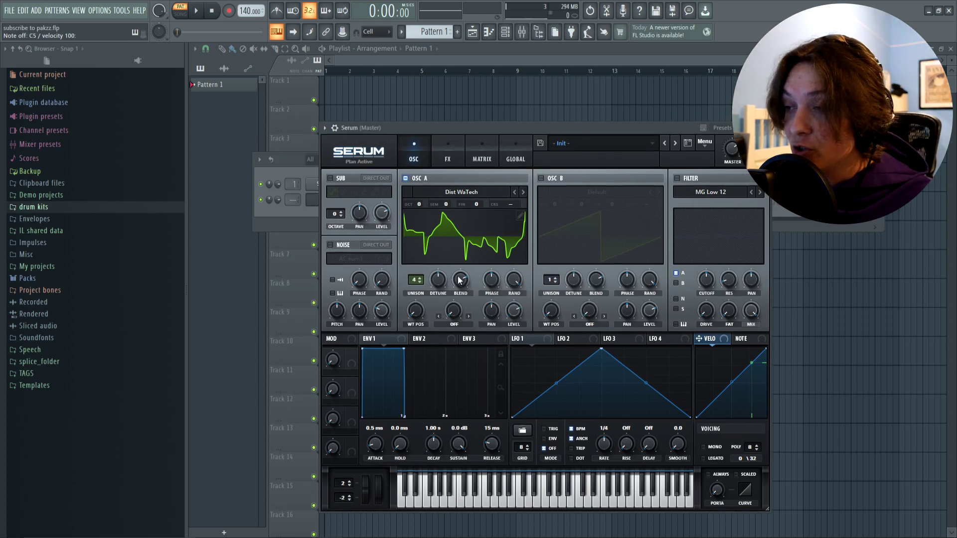
Lower OSC A's blend and detune to 0.18 and audition the result with notes and chords.
drag(460, 279, 434, 303)
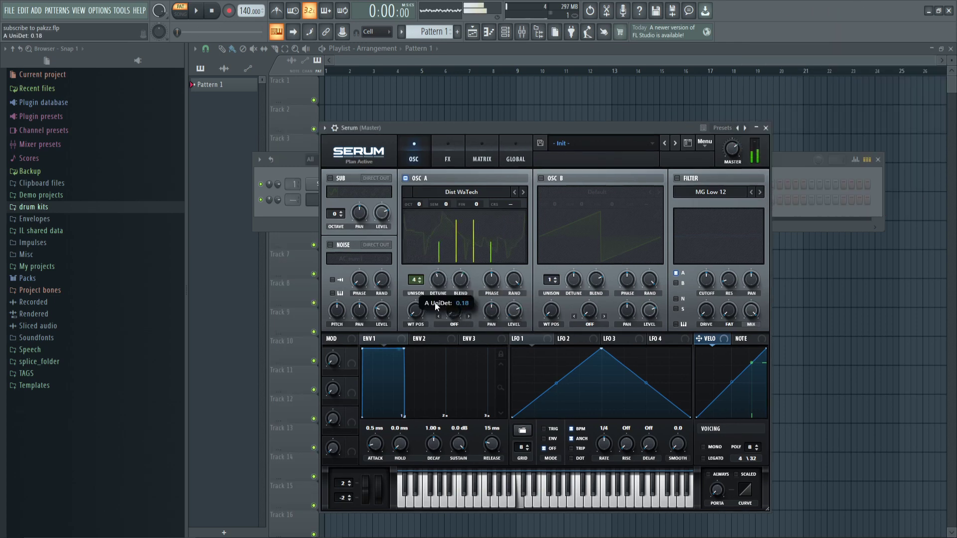
key(z)
key(v)
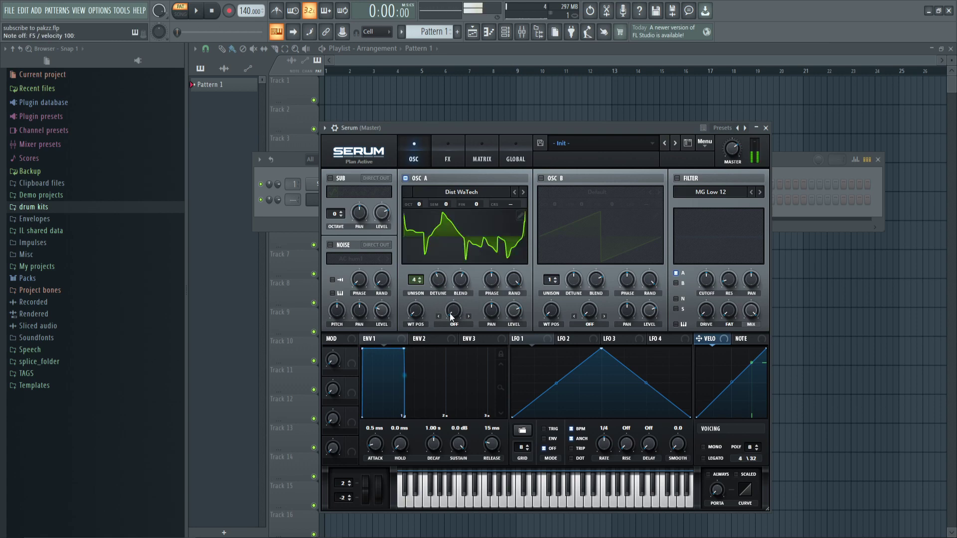
key(v)
key(b)
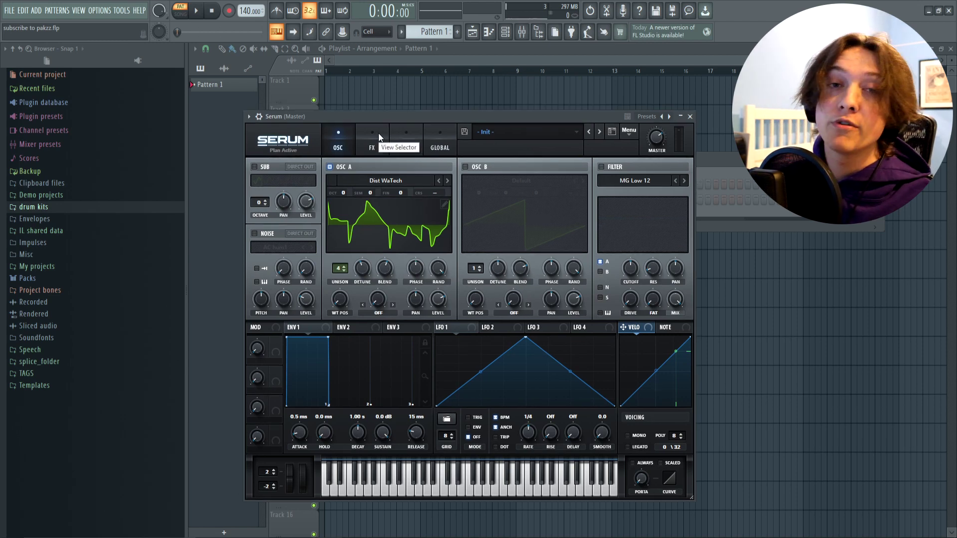
key(q)
key(r)
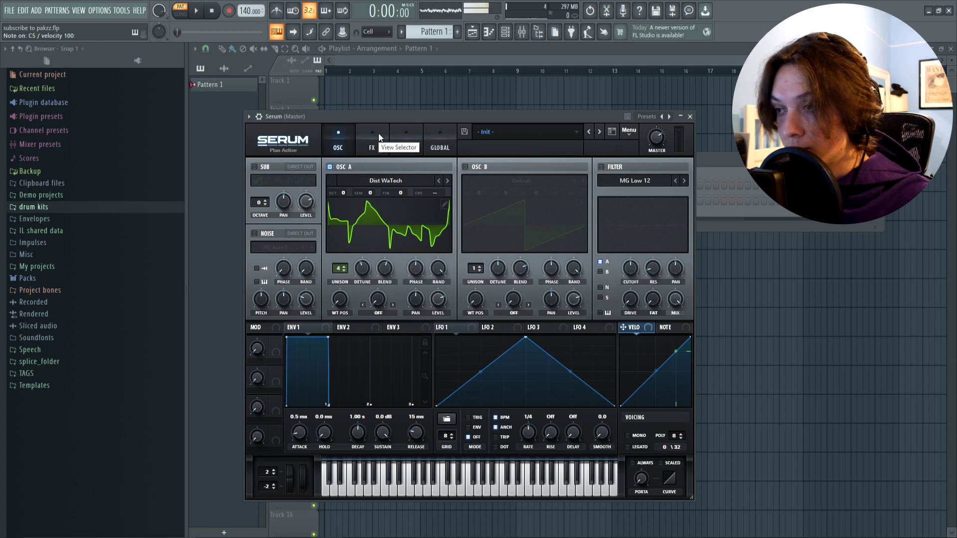
key(v)
key(z)
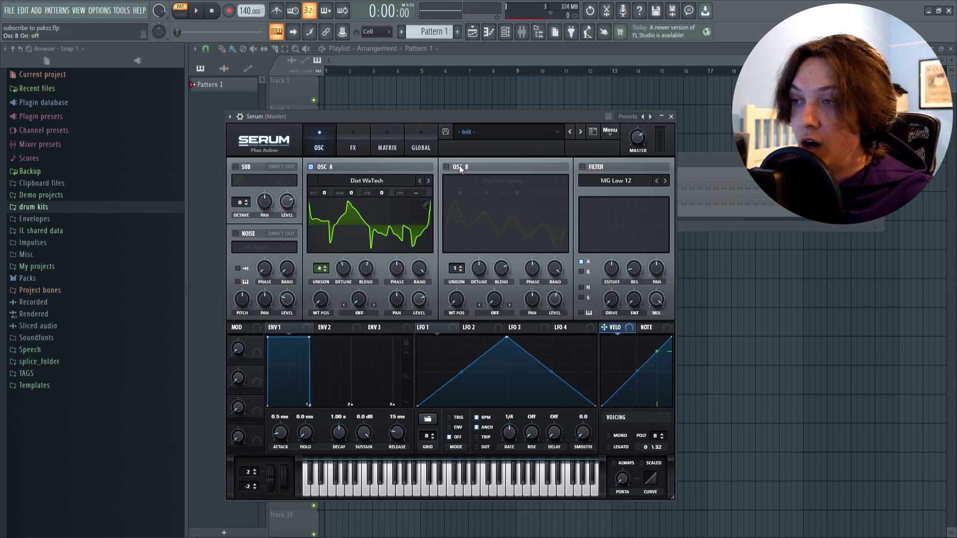
Enable OSC B and set OSC A's warp to FM (from B) at about 39%, then audition.
click(453, 174)
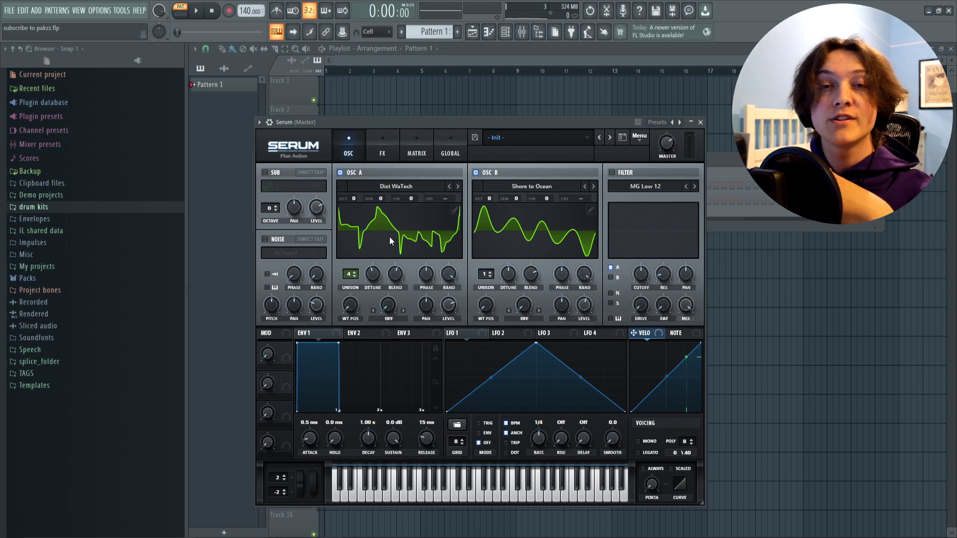
click(383, 317)
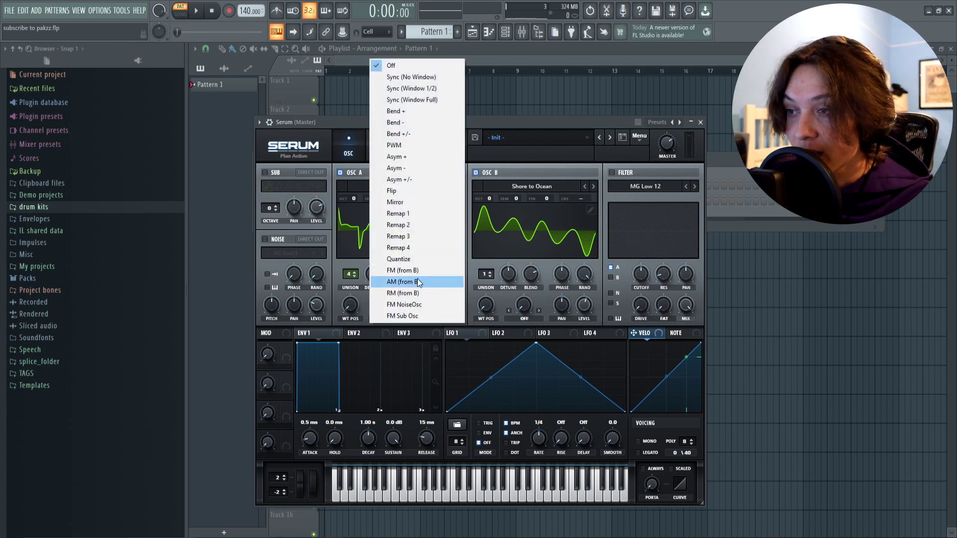
click(421, 272)
double_click(389, 305)
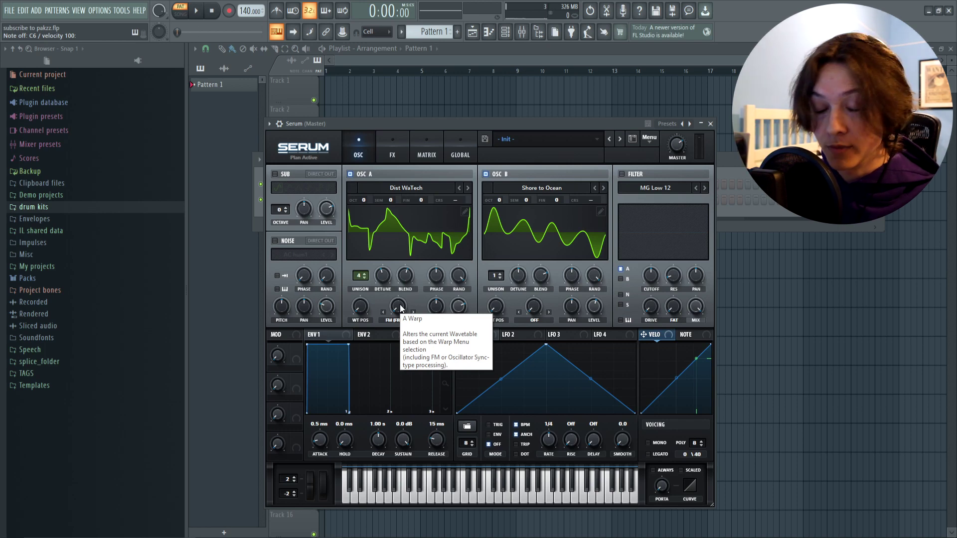
drag(402, 311, 393, 344)
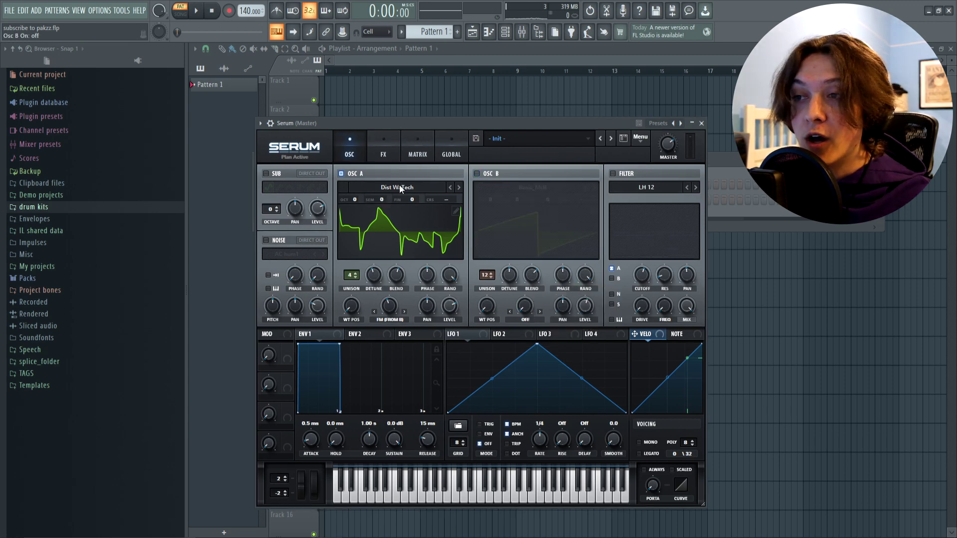
key(v)
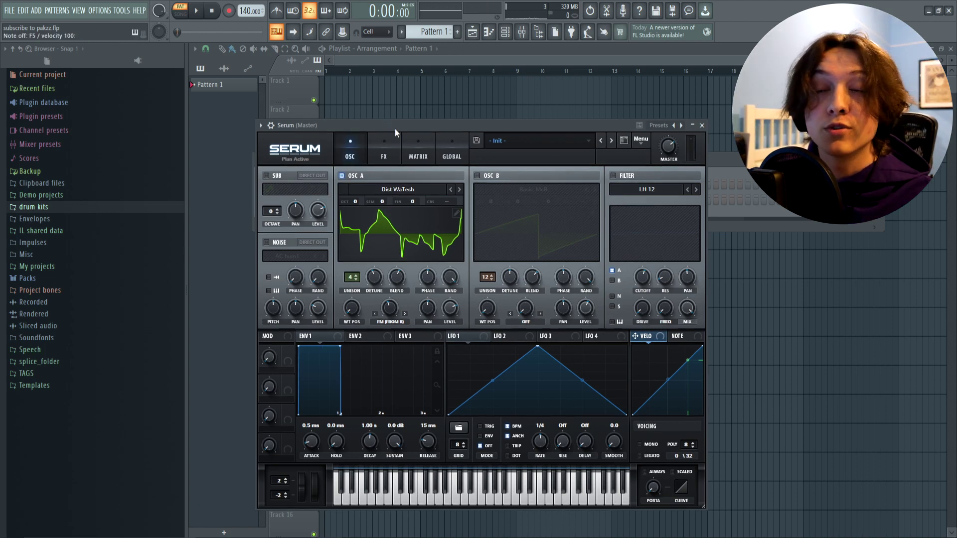
key(v)
key(z)
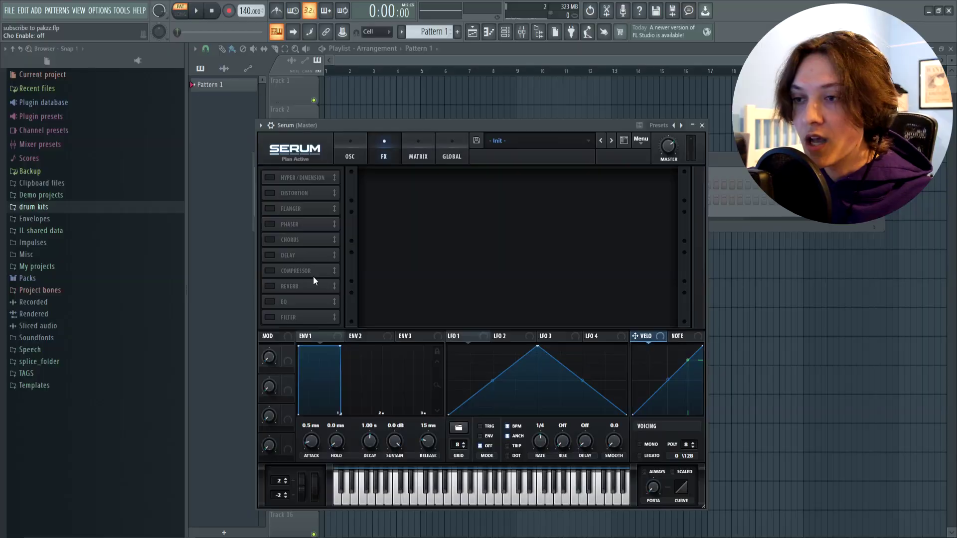
Enable Reverb with about 13% mix, longer decay and smaller size, auditioning chords.
click(269, 286)
drag(653, 173, 589, 81)
key(v)
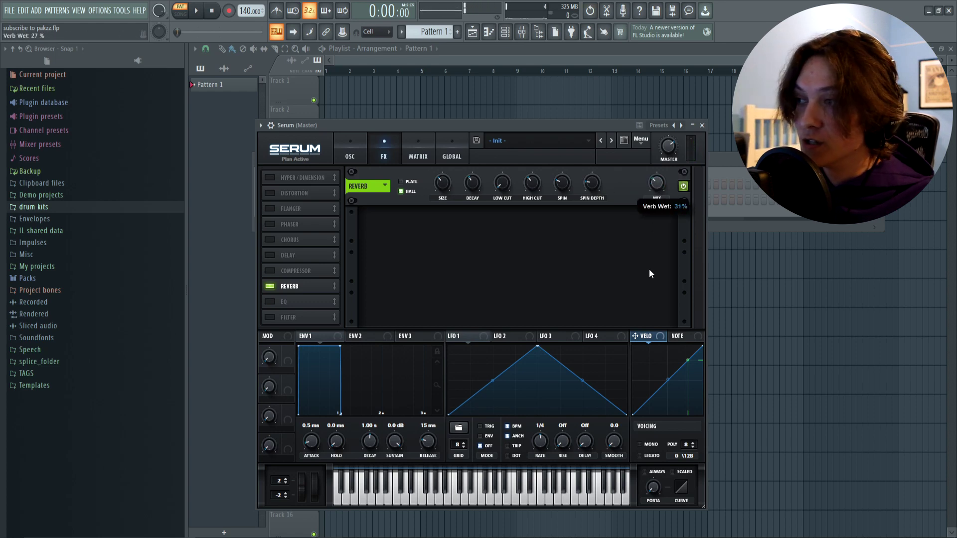
key(v)
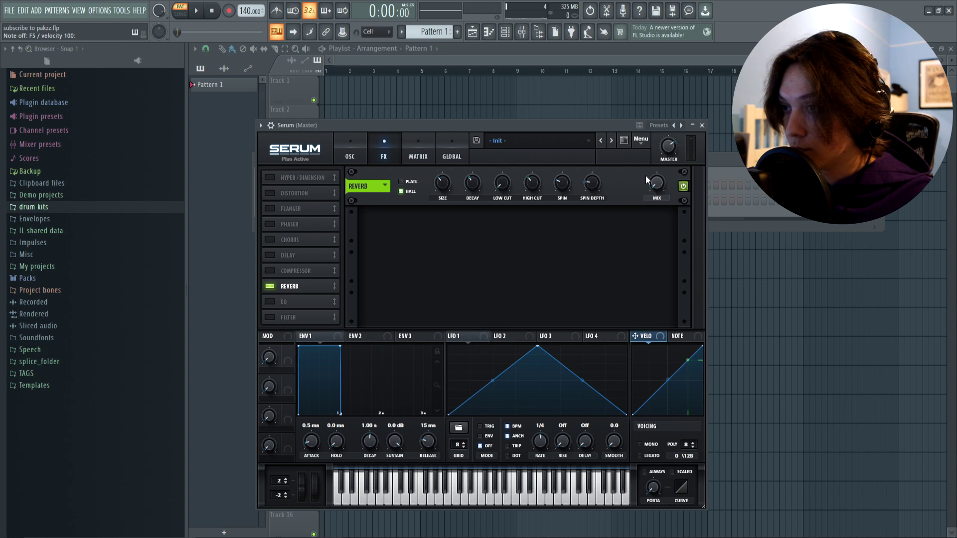
drag(652, 192, 653, 187)
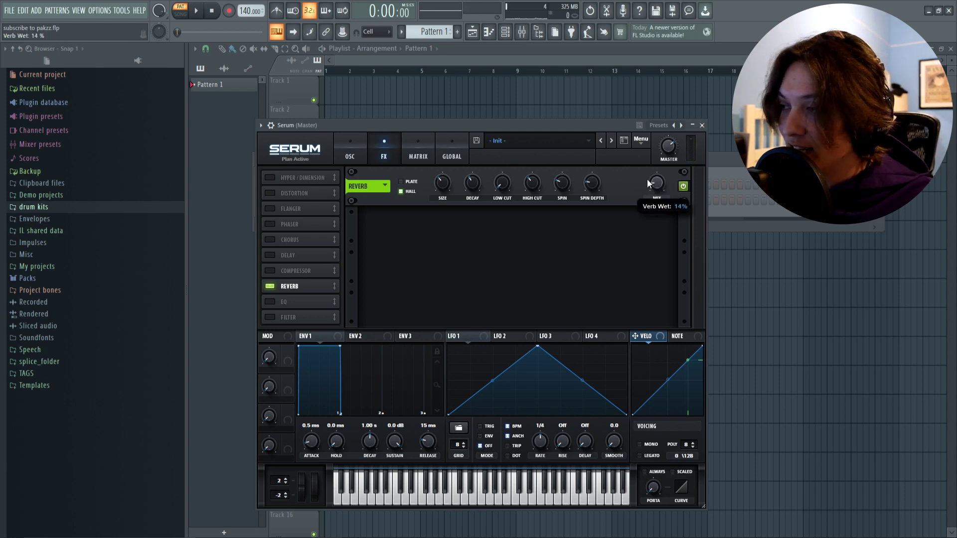
drag(469, 192, 441, 186)
key(z)
key(v)
Set the Delay's left and right times to one bar.
scroll(441, 187, down, 3)
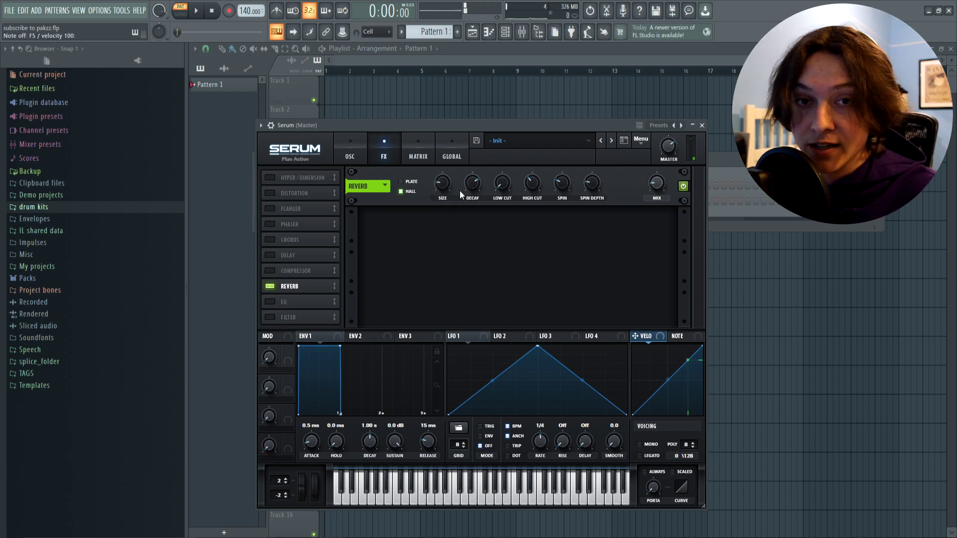
scroll(656, 186, down, 3)
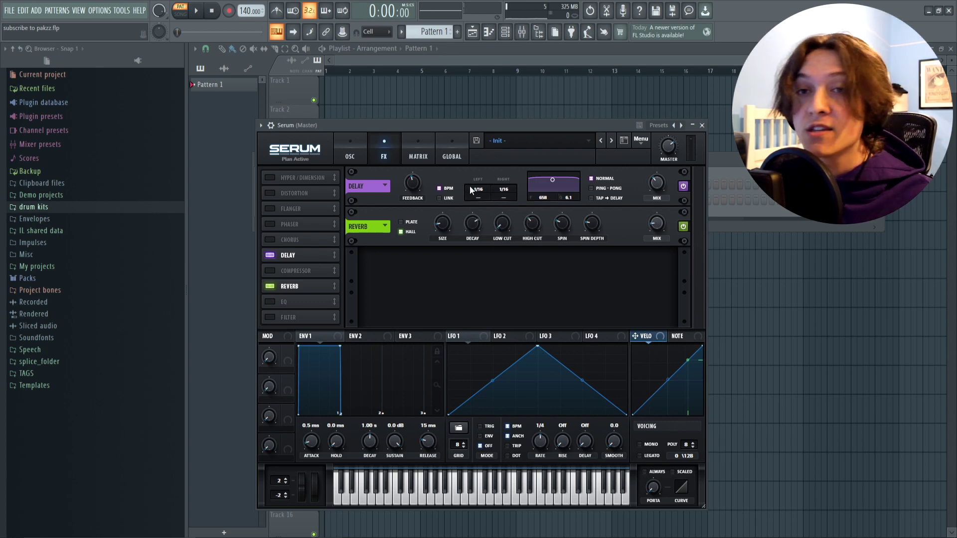
scroll(477, 190, up, 8)
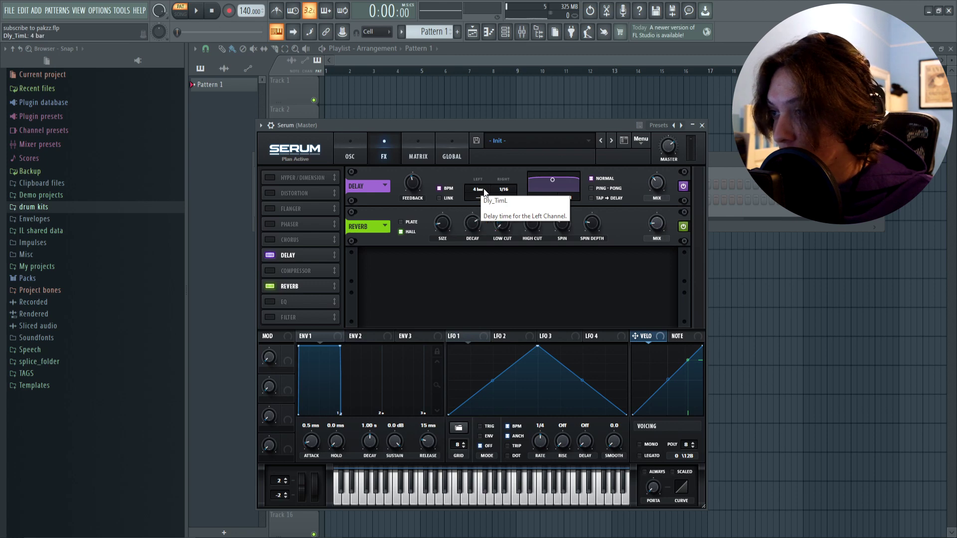
scroll(484, 193, down, 1)
scroll(483, 193, down, 1)
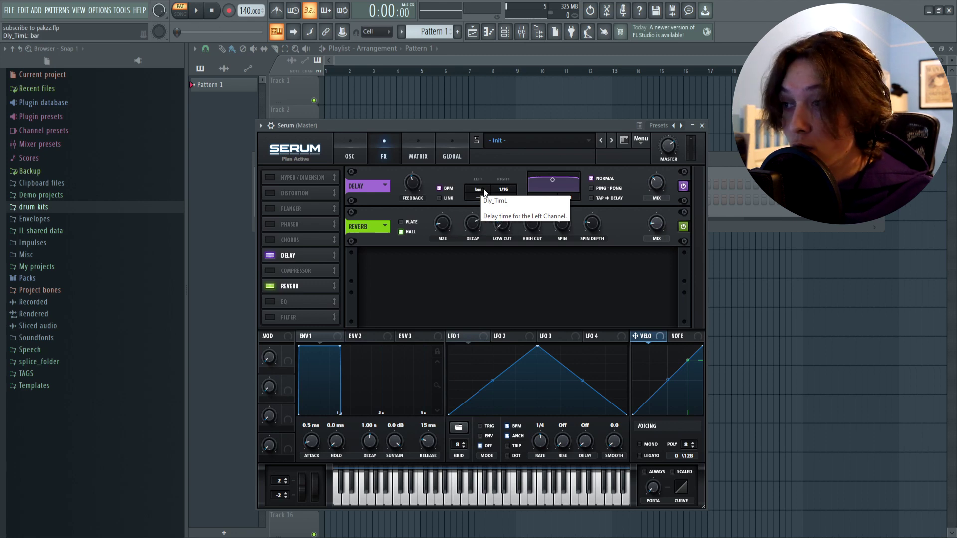
scroll(484, 192, down, 4)
scroll(484, 192, down, 2)
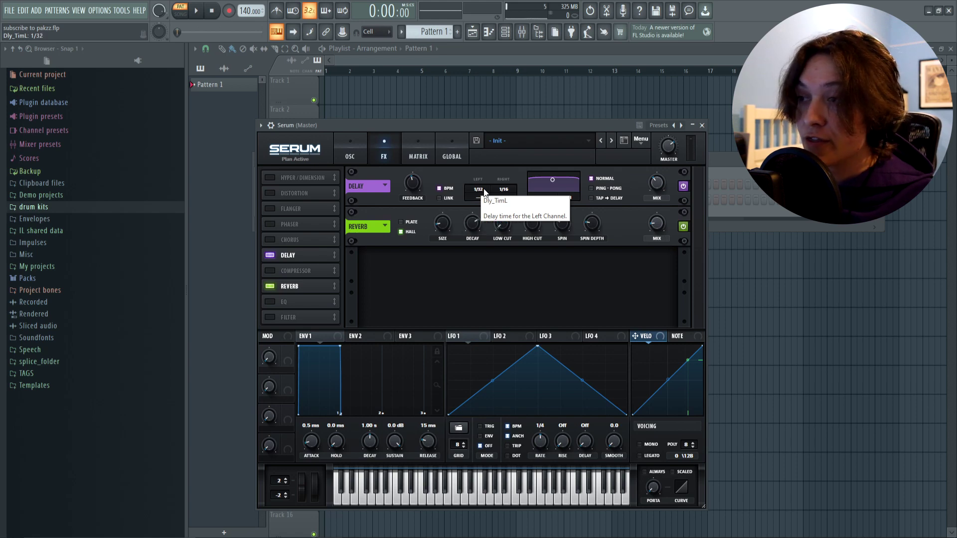
scroll(484, 192, down, 2)
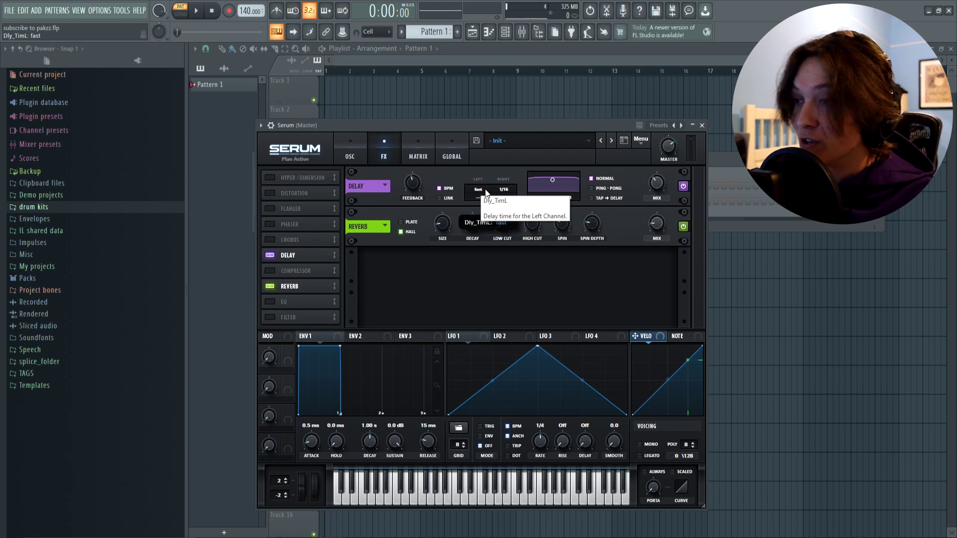
scroll(484, 190, down, 1)
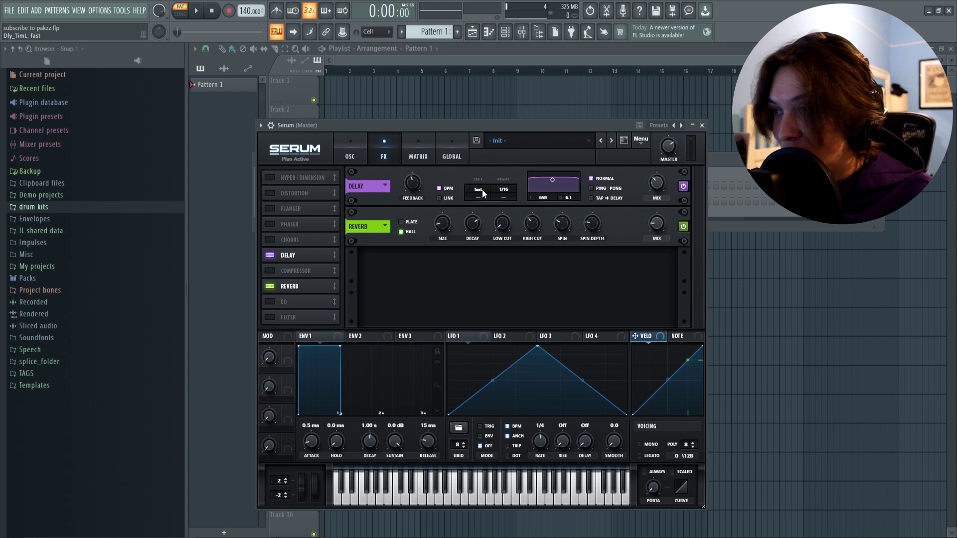
scroll(481, 190, up, 4)
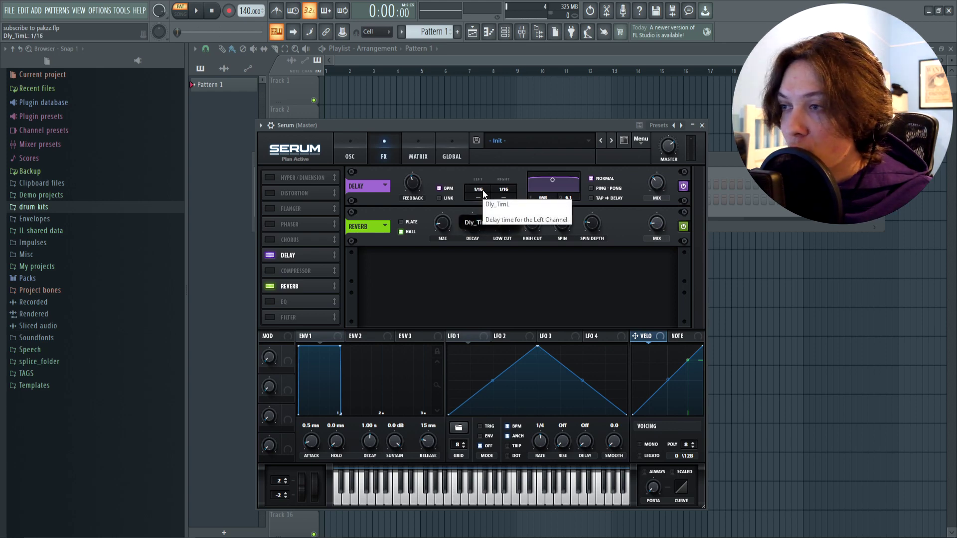
scroll(483, 190, up, 2)
scroll(505, 189, up, 1)
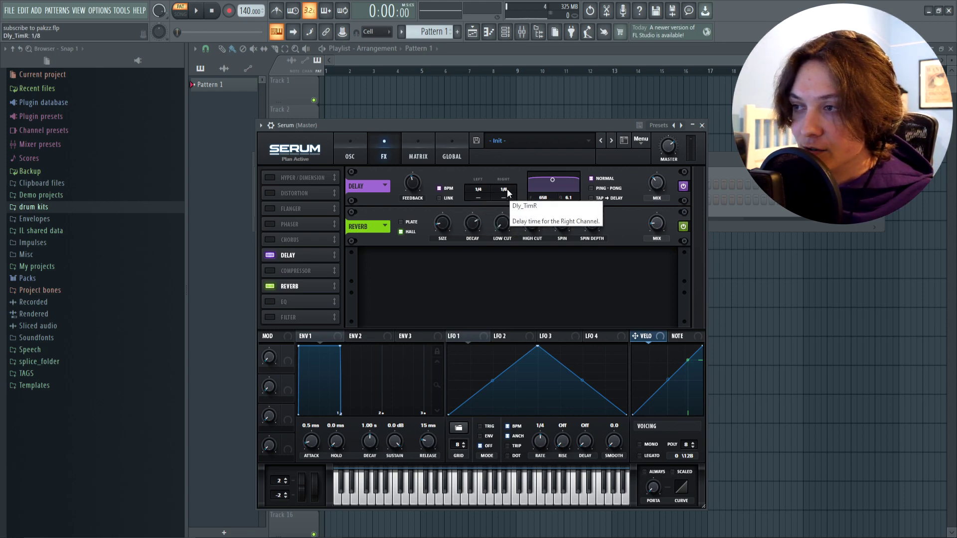
scroll(507, 189, up, 1)
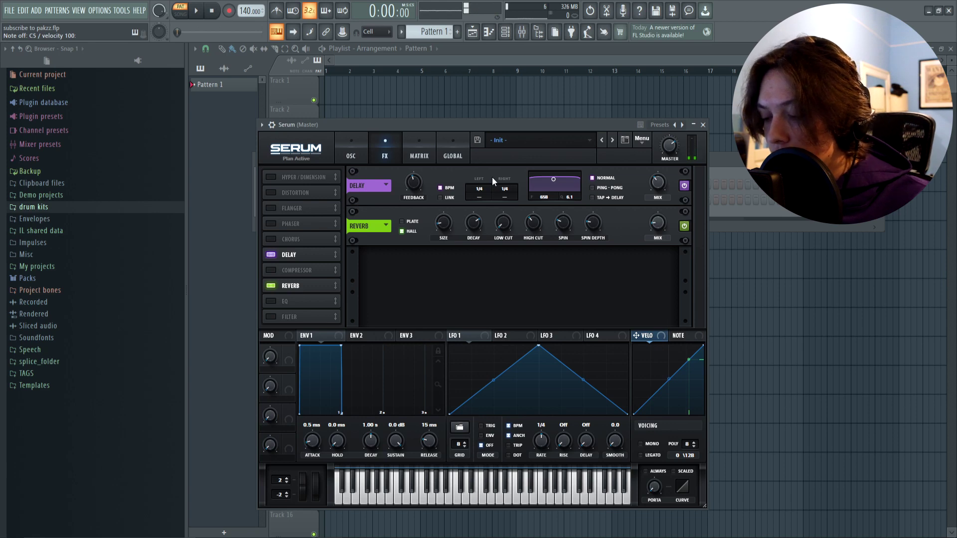
scroll(484, 187, up, 2)
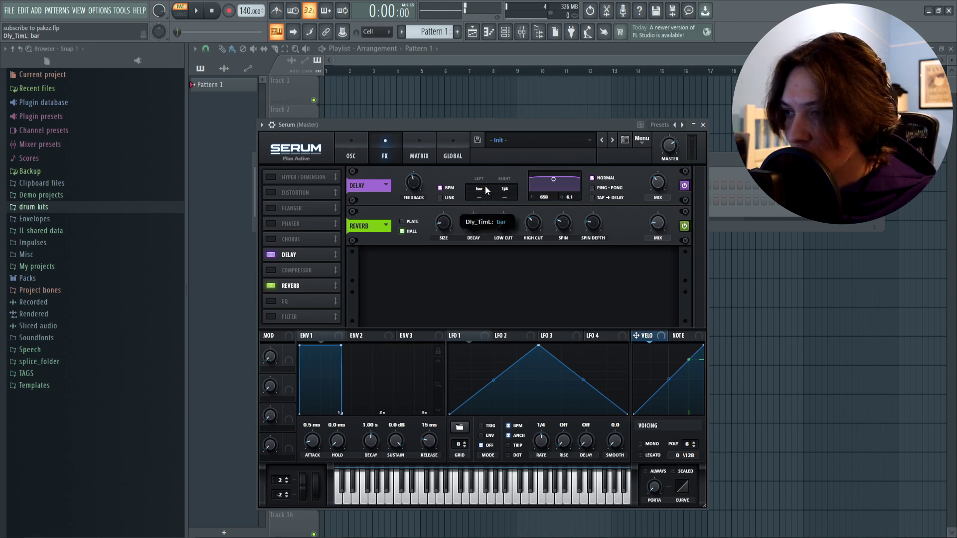
scroll(508, 189, up, 2)
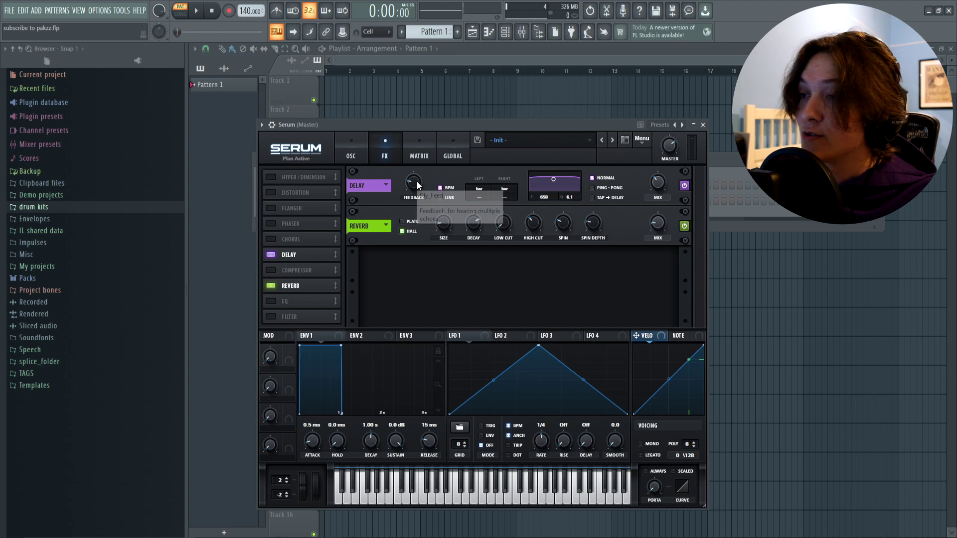
Lower the delay feedback to 5% and wet mix to about 10%, then play a chord.
drag(413, 182, 409, 173)
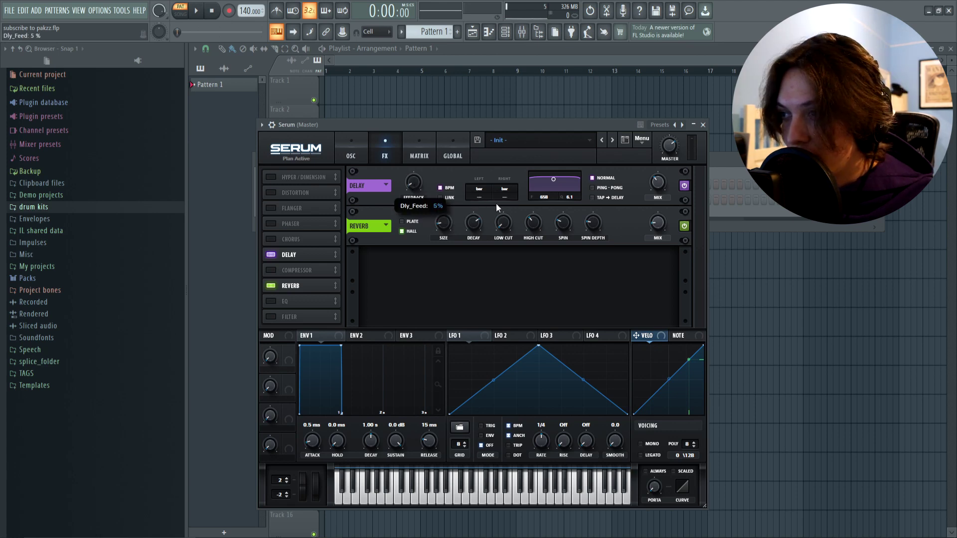
drag(658, 189, 653, 211)
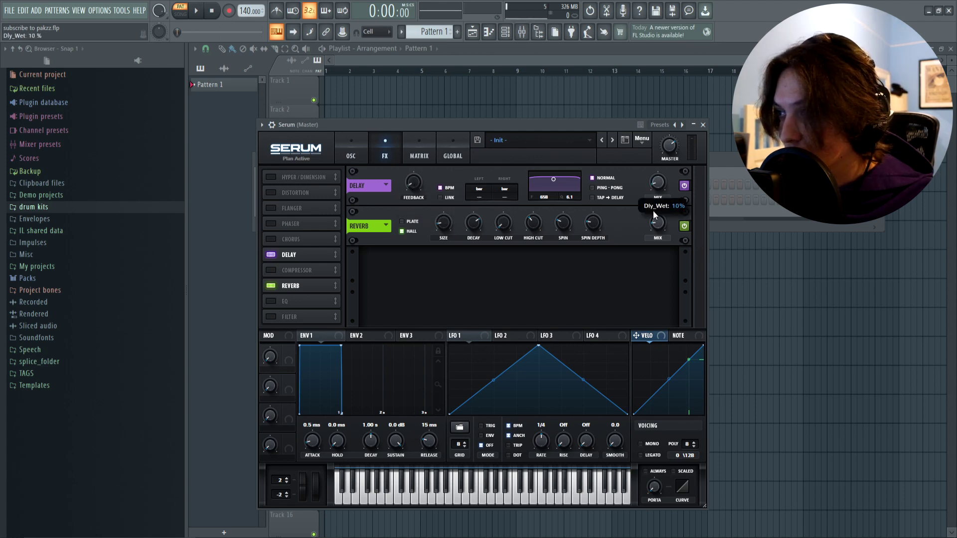
key(z)
key(v)
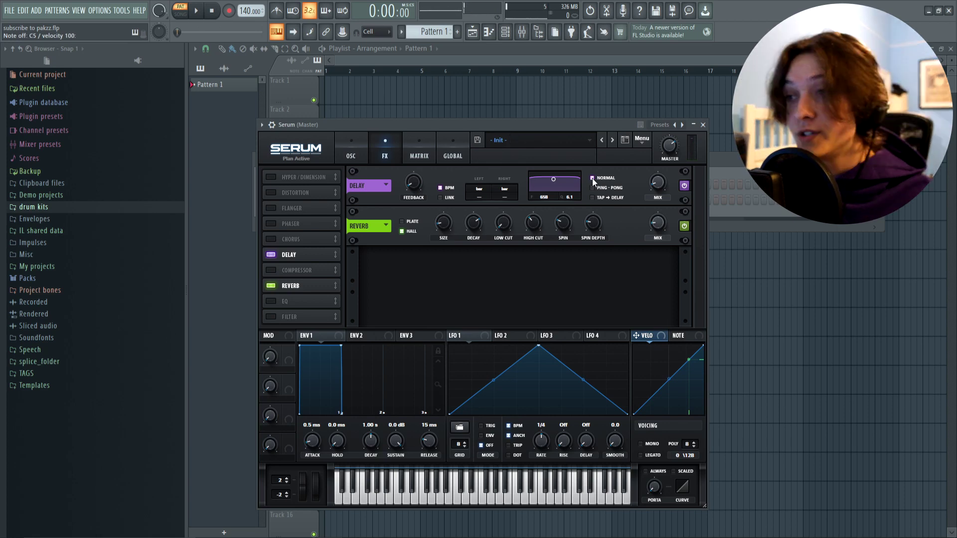
Try the delay's ping-pong and TAP→DELAY modes, then return it to Normal mode.
key(v)
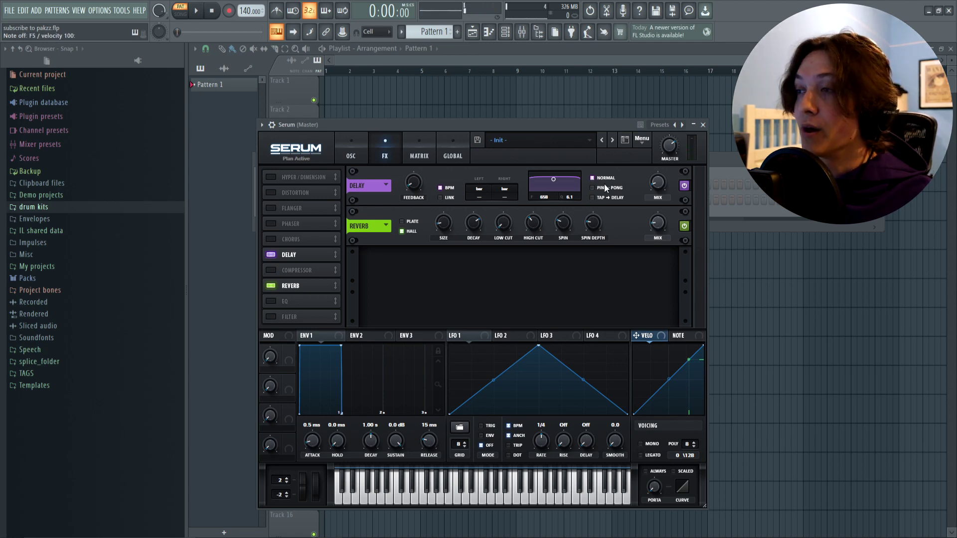
click(601, 188)
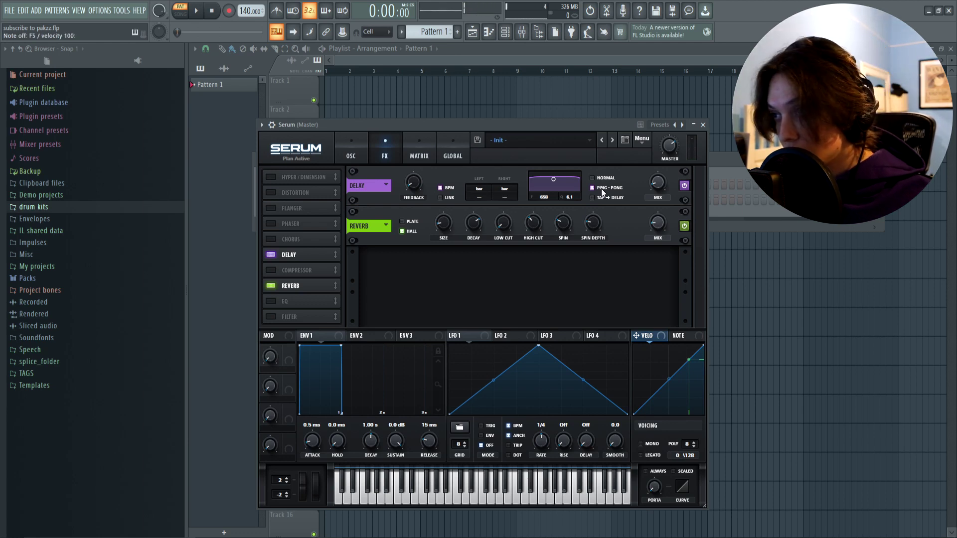
click(600, 196)
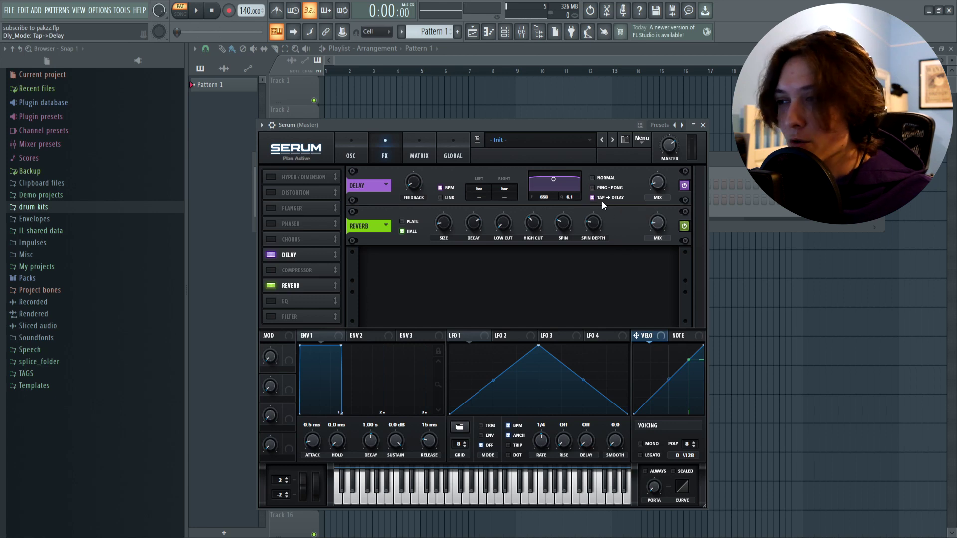
key(r)
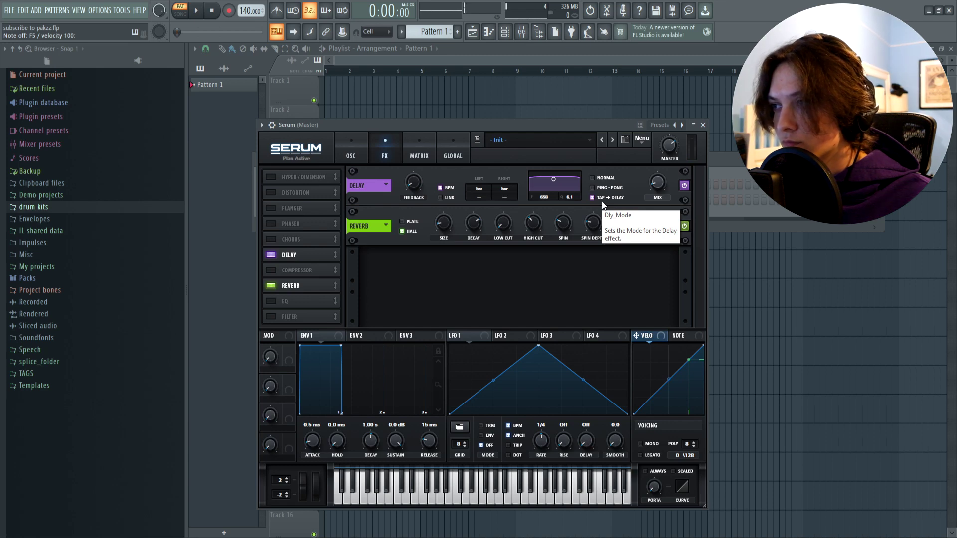
mouse_move(553, 179)
mouse_down()
mouse_move(571, 187)
mouse_move(551, 192)
mouse_up()
click(592, 178)
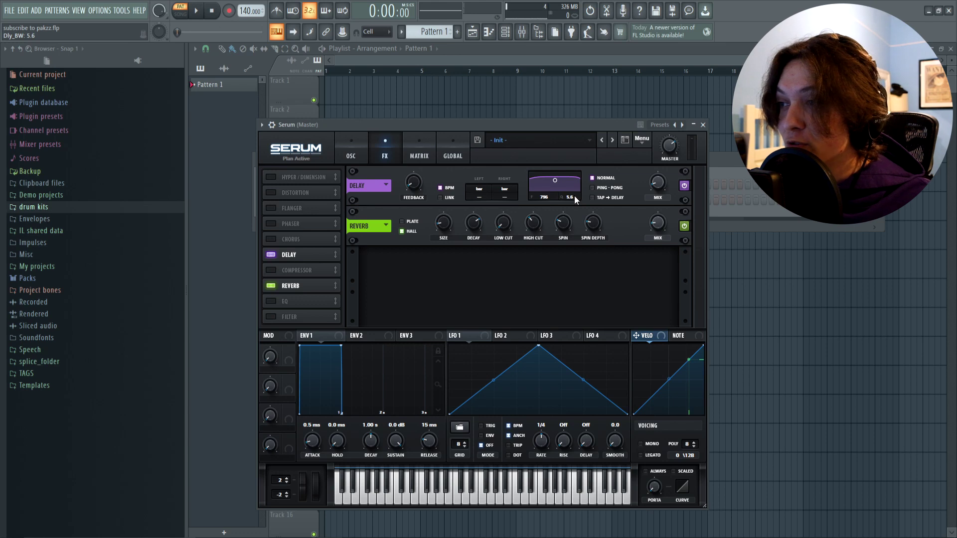
Tune the delay filter node to about 40 frequency and 5.7 bandwidth, auditioning the repeats.
drag(561, 172, 558, 173)
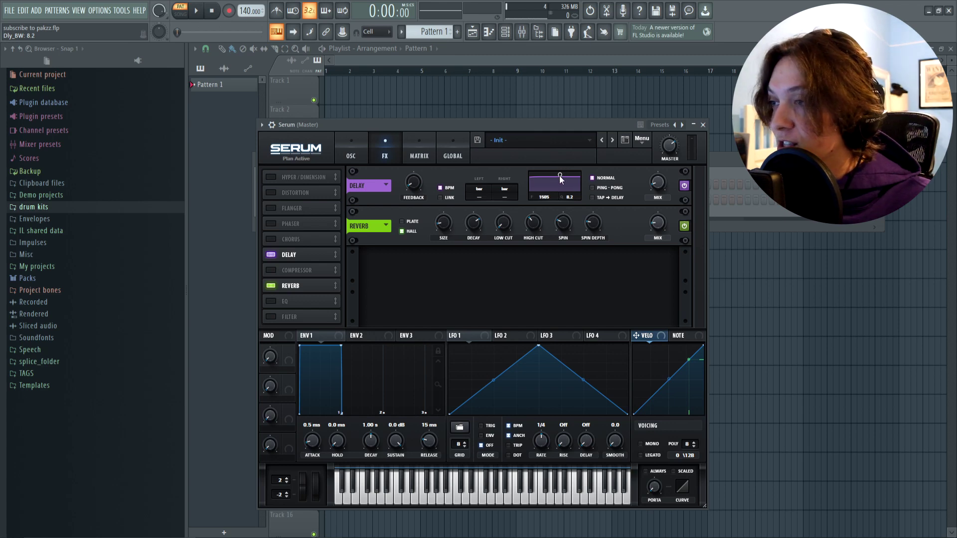
drag(532, 124, 540, 124)
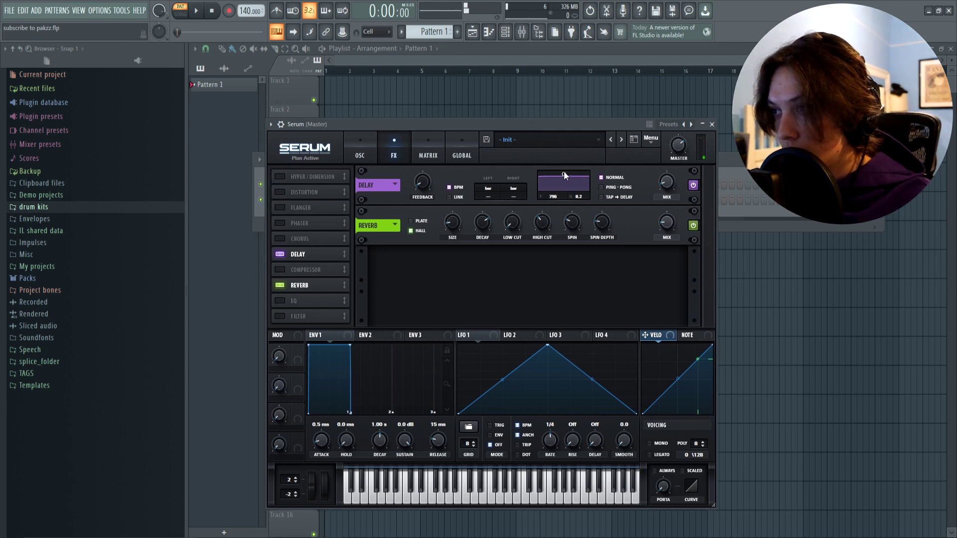
drag(564, 172, 562, 175)
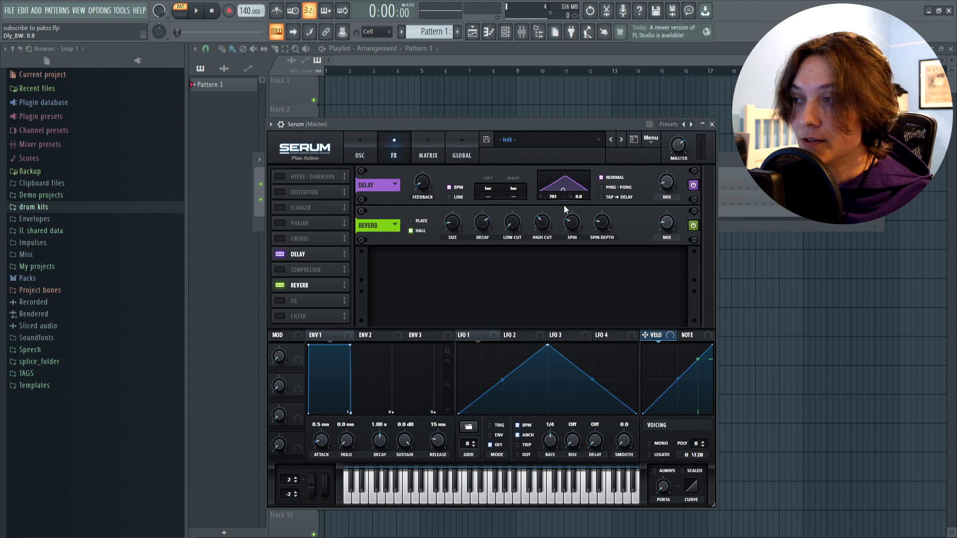
key(q)
key(r)
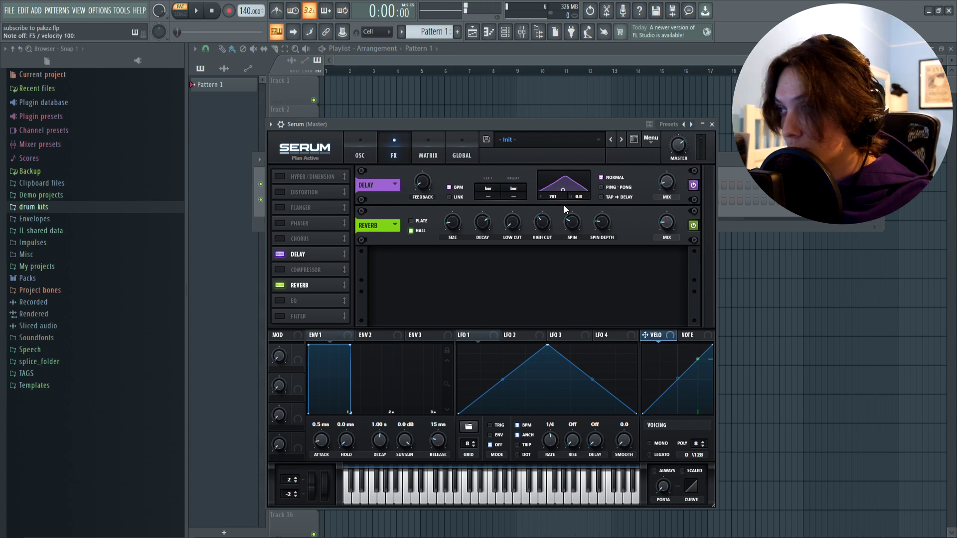
mouse_move(562, 189)
mouse_down()
mouse_move(593, 186)
mouse_move(530, 198)
mouse_move(545, 184)
mouse_up()
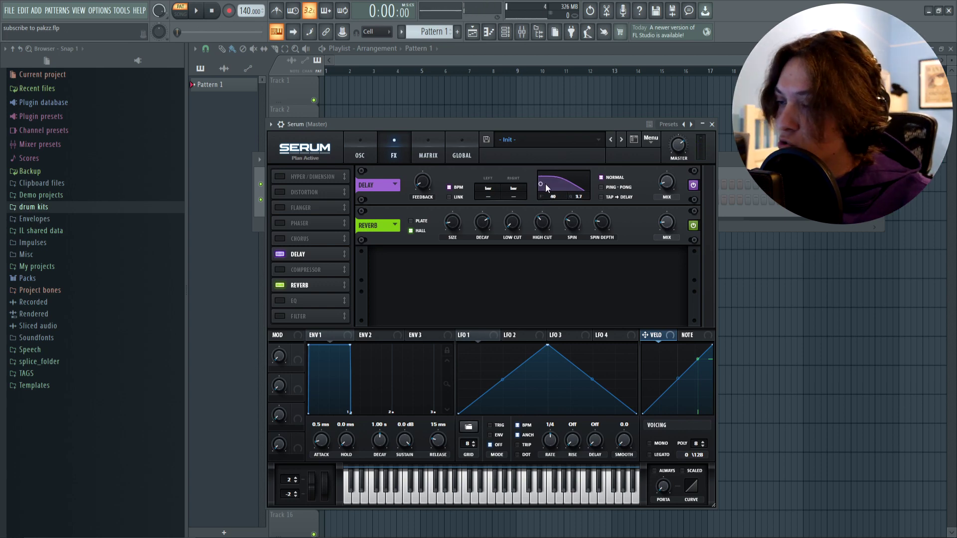
Enable the Flanger in the FX rack, adjust its mix, and move the window.
click(306, 208)
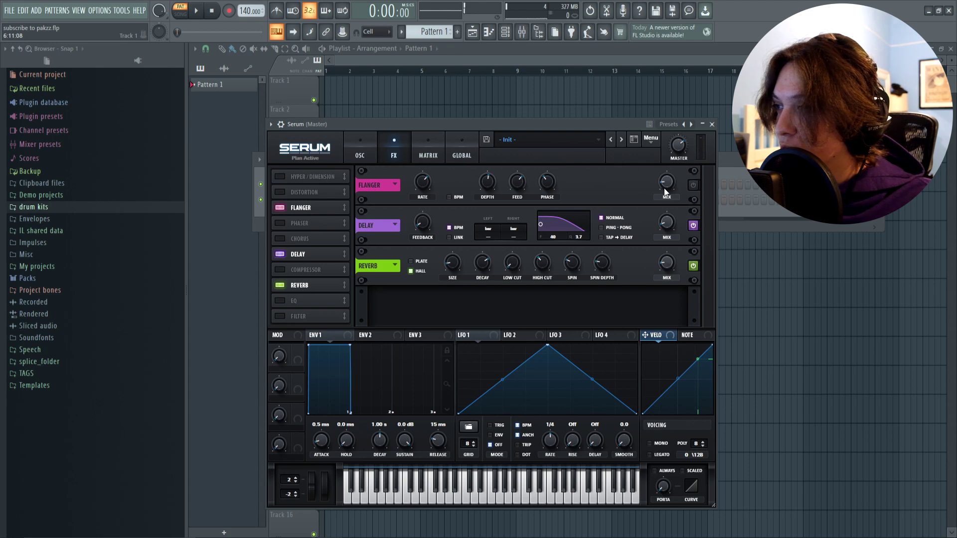
drag(667, 184, 668, 181)
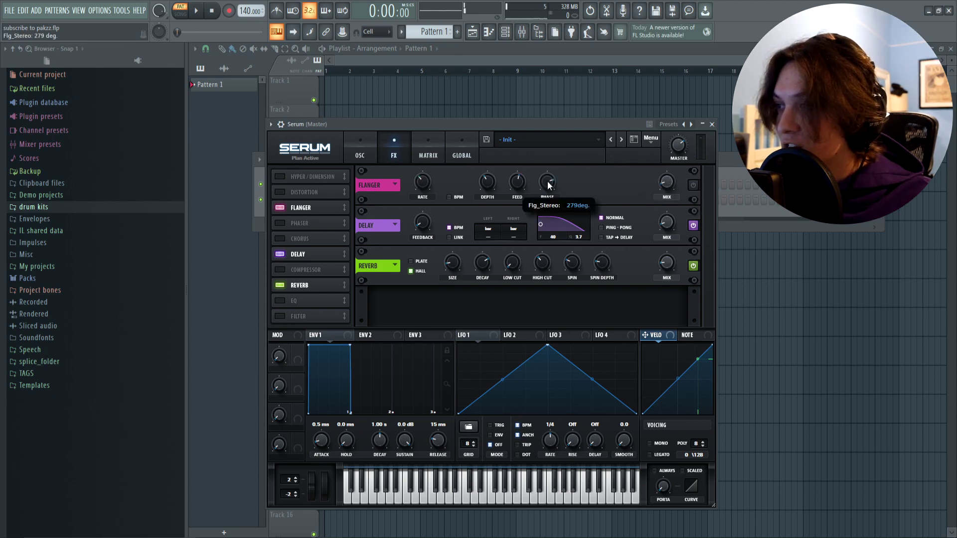
drag(503, 125, 637, 107)
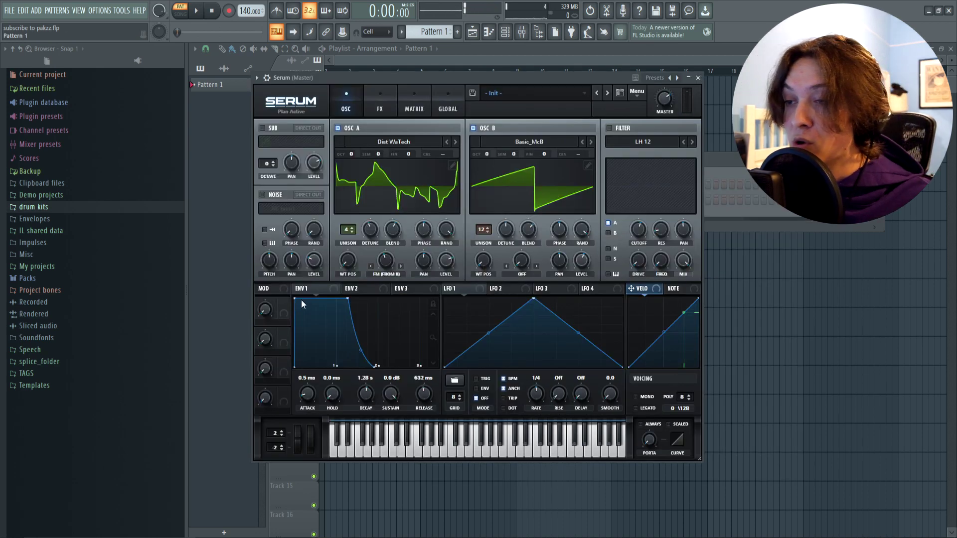
Adjust ENV 1 decay to about 955 ms and lengthen its release, auditioning chords.
drag(348, 299, 334, 300)
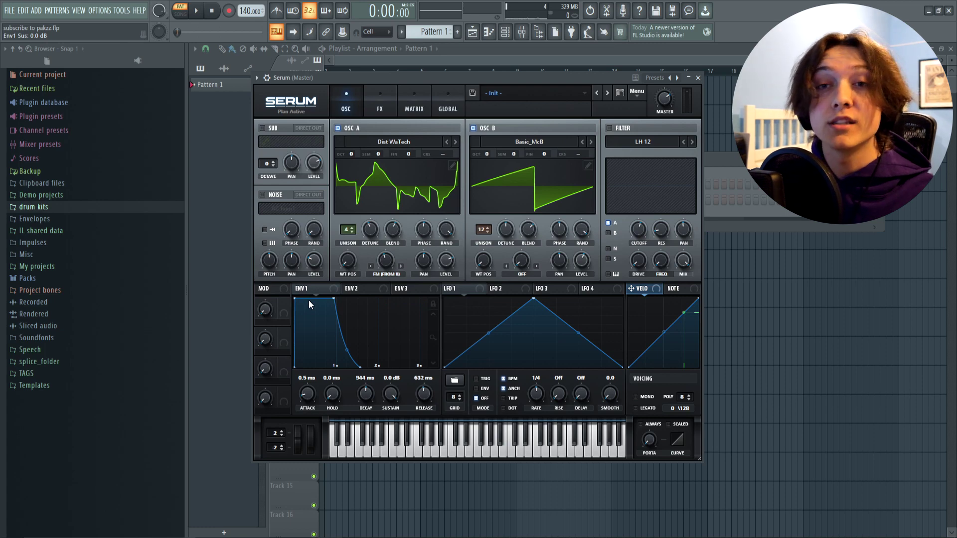
drag(360, 368, 334, 369)
key(z)
key(v)
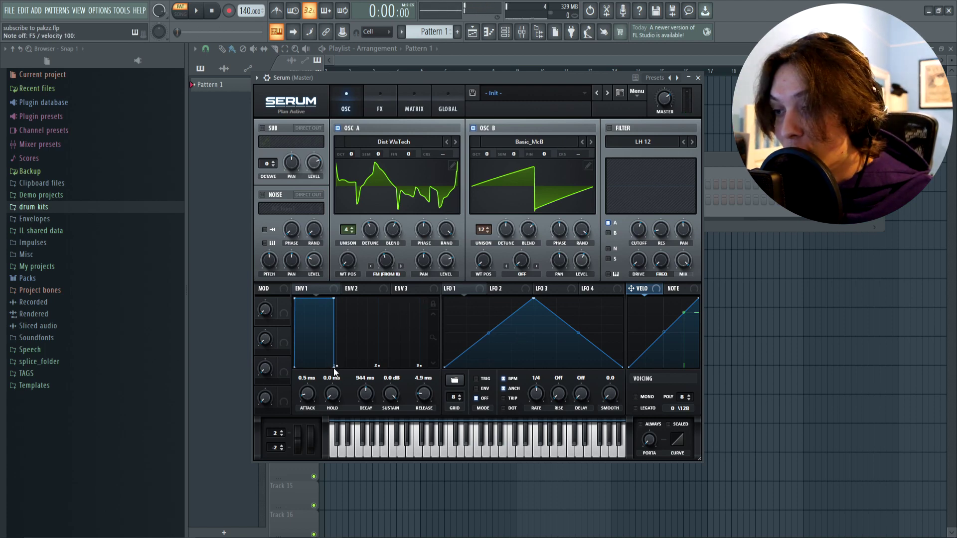
drag(334, 368, 446, 382)
key(z)
key(v)
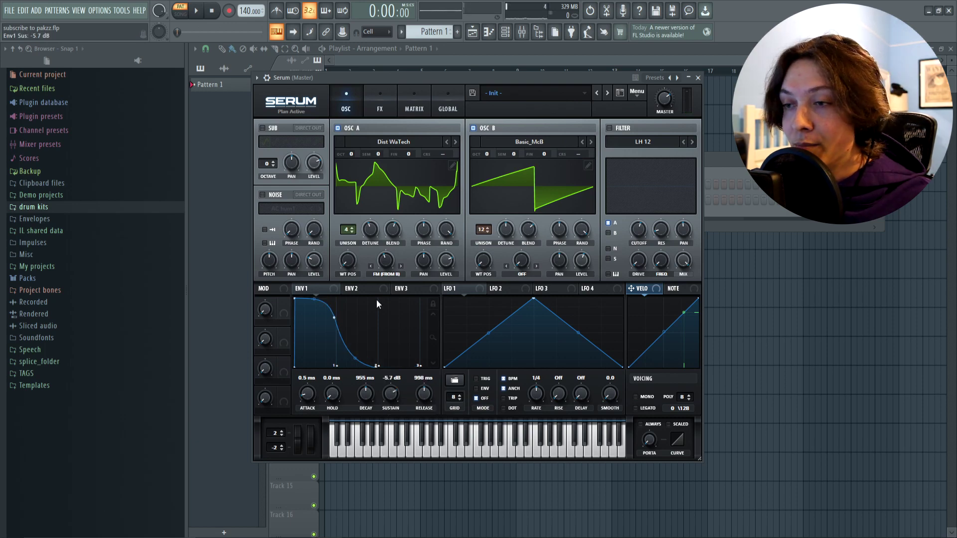
Set ENV 1 attack to 0 ms and replay the notes to check the envelope.
drag(295, 299, 286, 299)
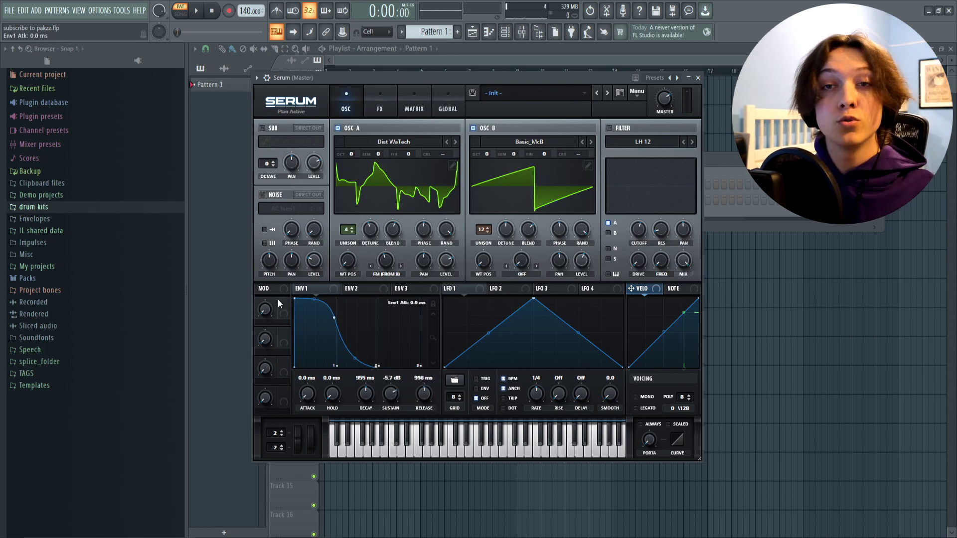
key(v)
key(z)
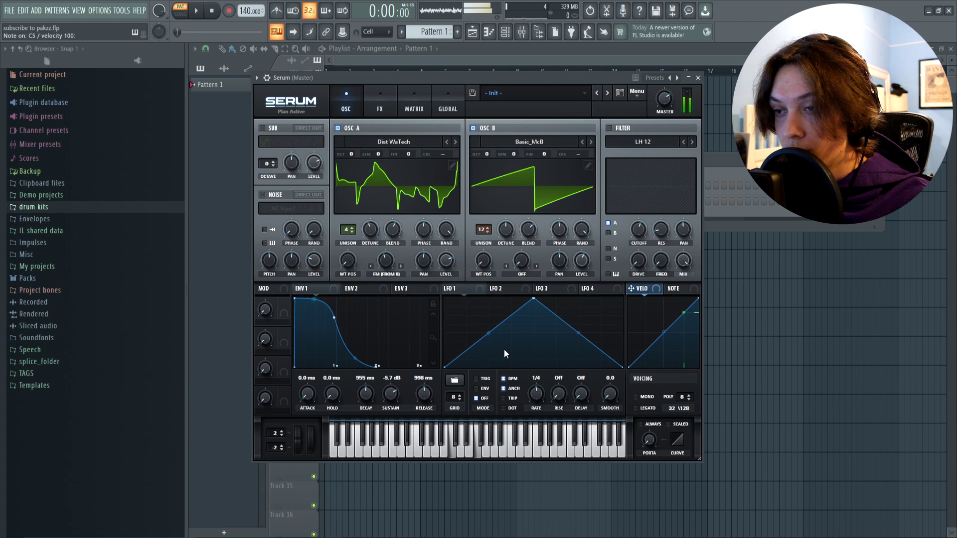
key(v)
key(z)
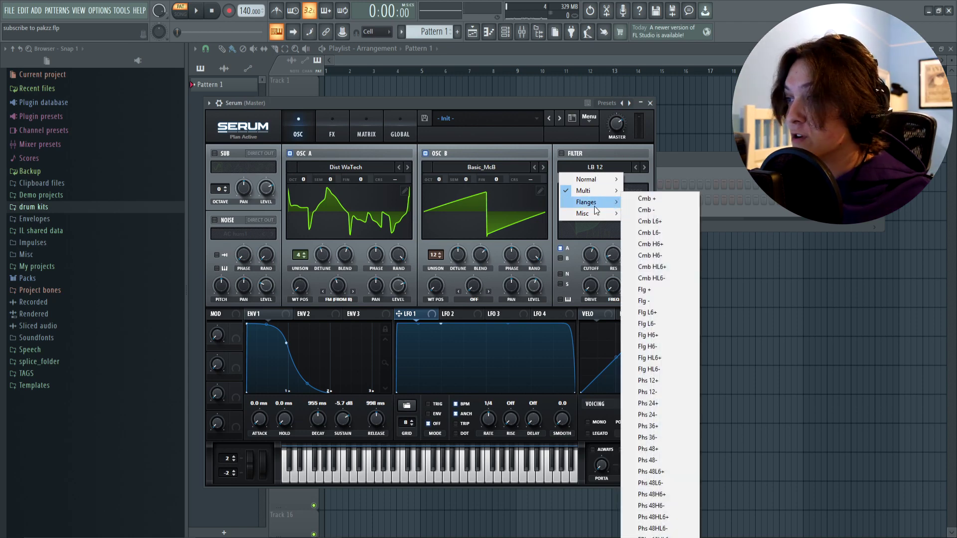
Set the filter to BP 12, compare it on and off while playing, then switch it off.
mouse_move(587, 190)
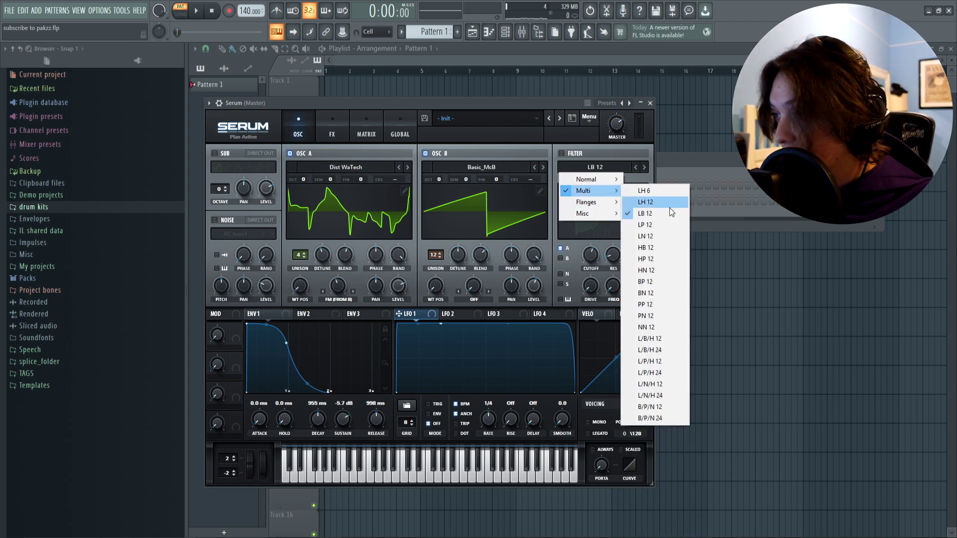
click(660, 285)
click(561, 153)
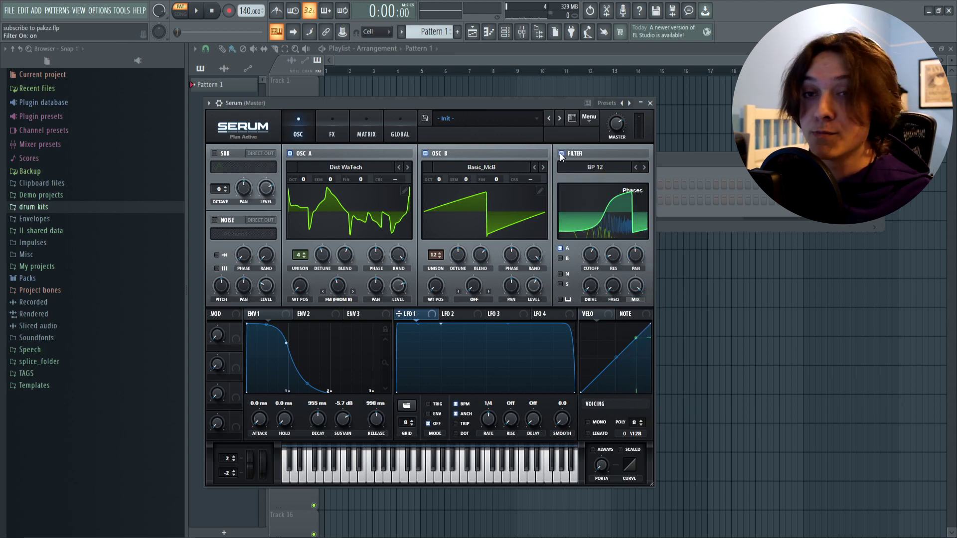
click(561, 154)
key(q)
key(r)
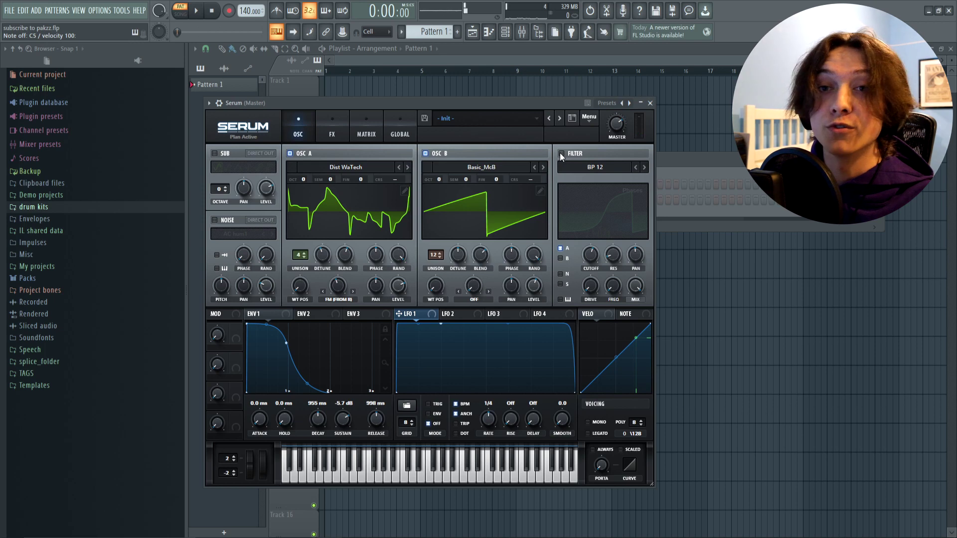
click(561, 153)
key(v)
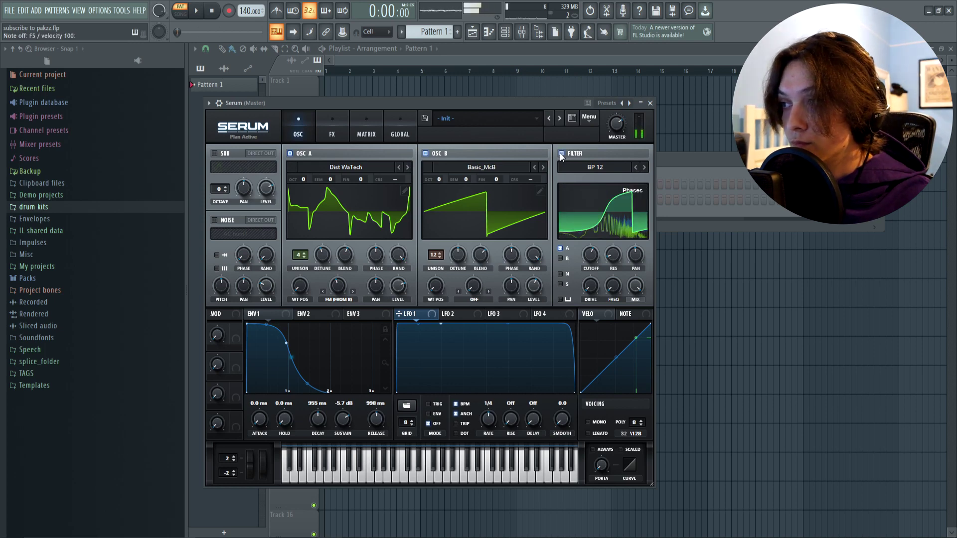
click(275, 31)
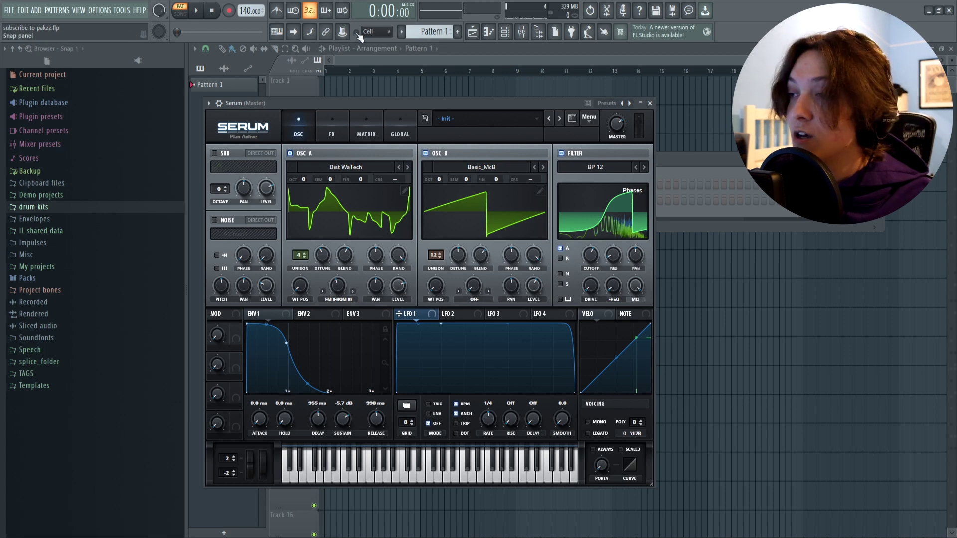
click(561, 155)
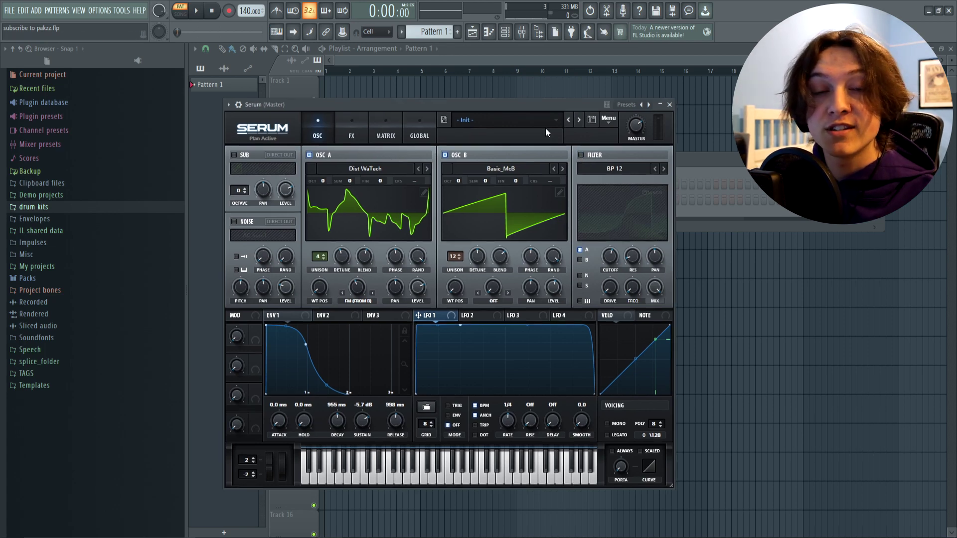
Save the current patch as the preset 'video test synth', then load Serum's Init Preset.
click(444, 120)
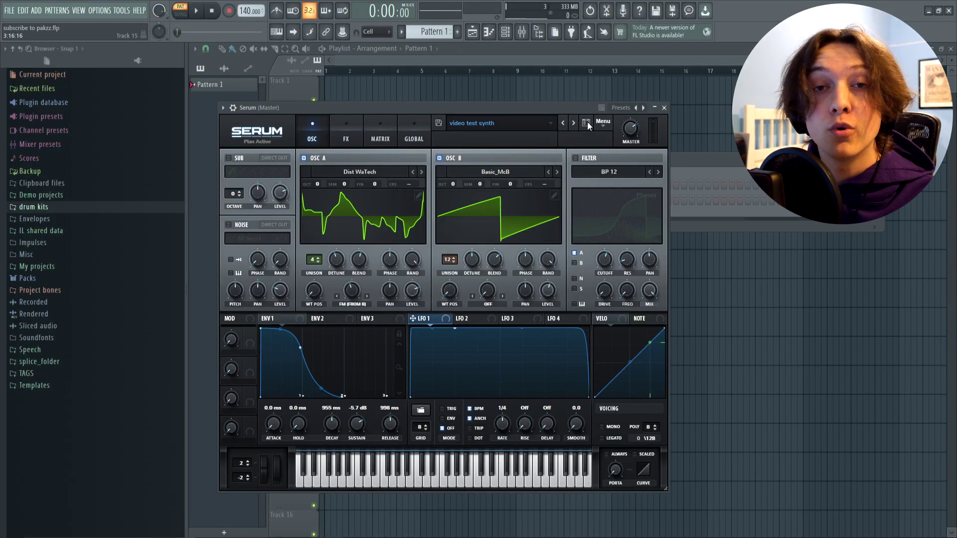
click(603, 123)
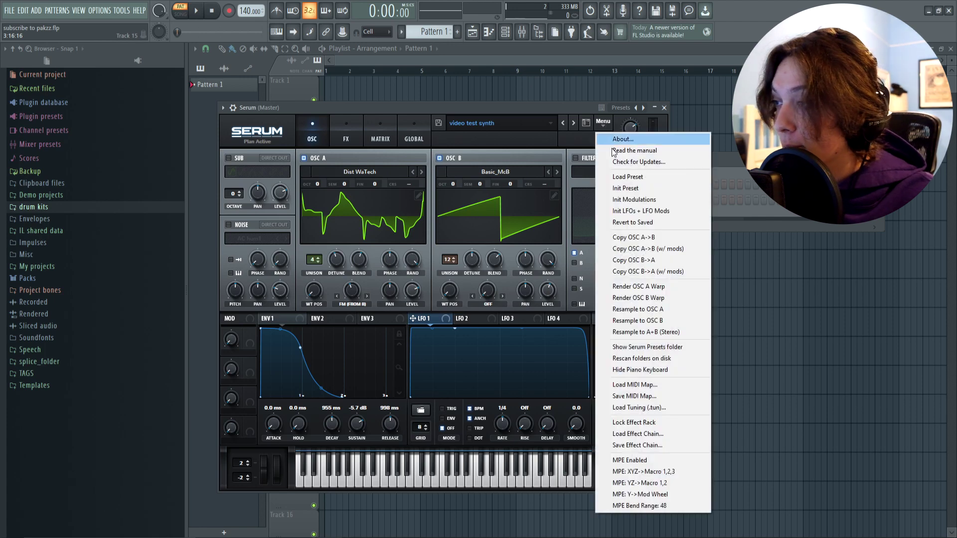
click(650, 187)
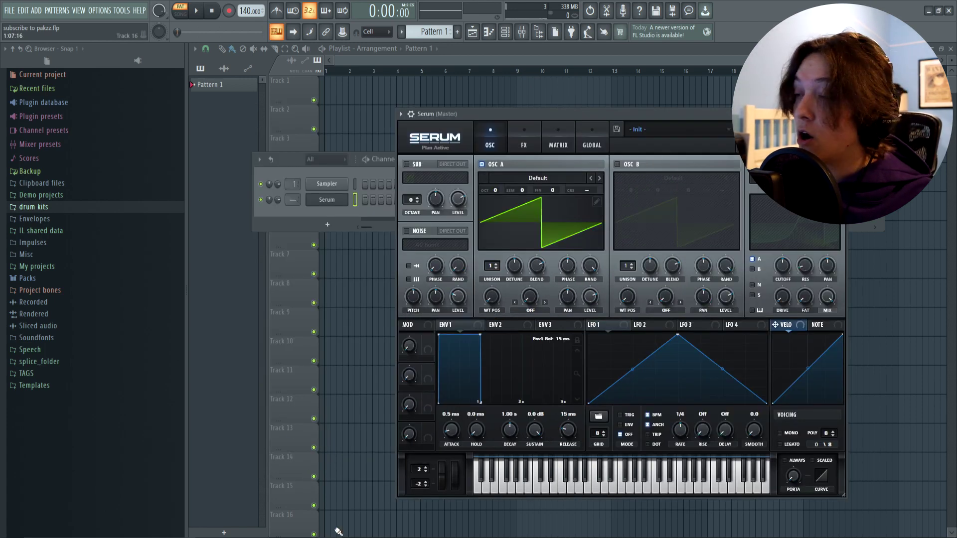
Drop video test synth.fxp from File Explorer onto Serum and play a few notes to test it.
mouse_move(305, 537)
click(304, 508)
drag(222, 182, 532, 222)
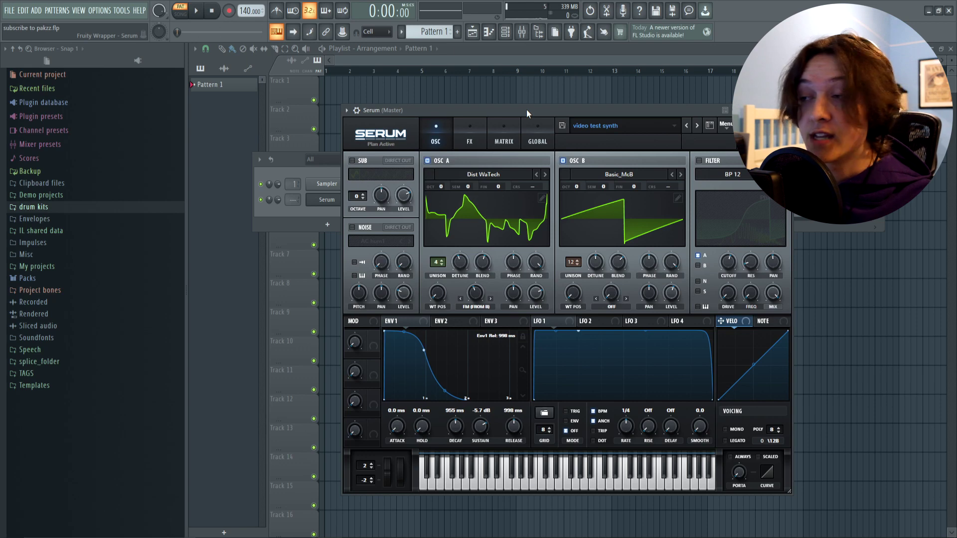
key(q)
key(r)
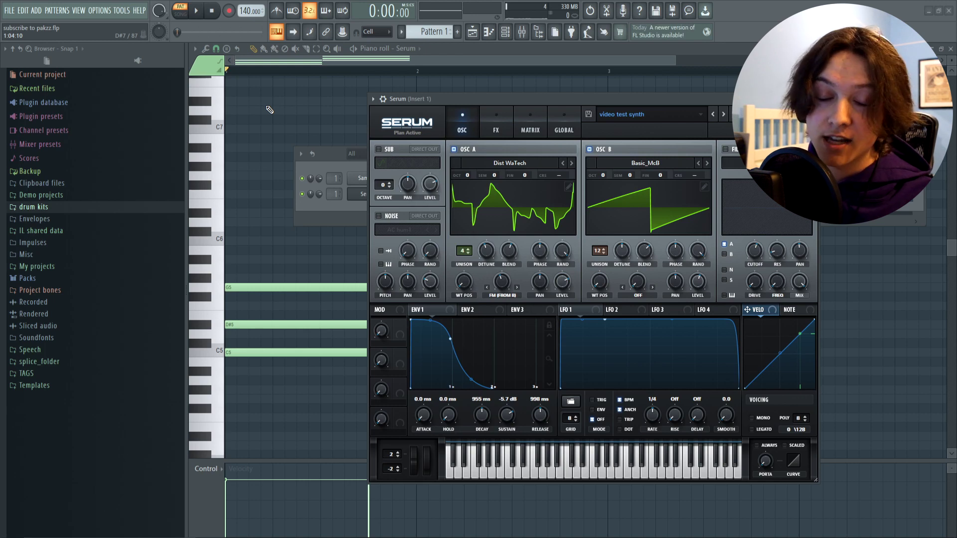
Play back the piano roll pattern through the reloaded video test synth preset.
key(space)
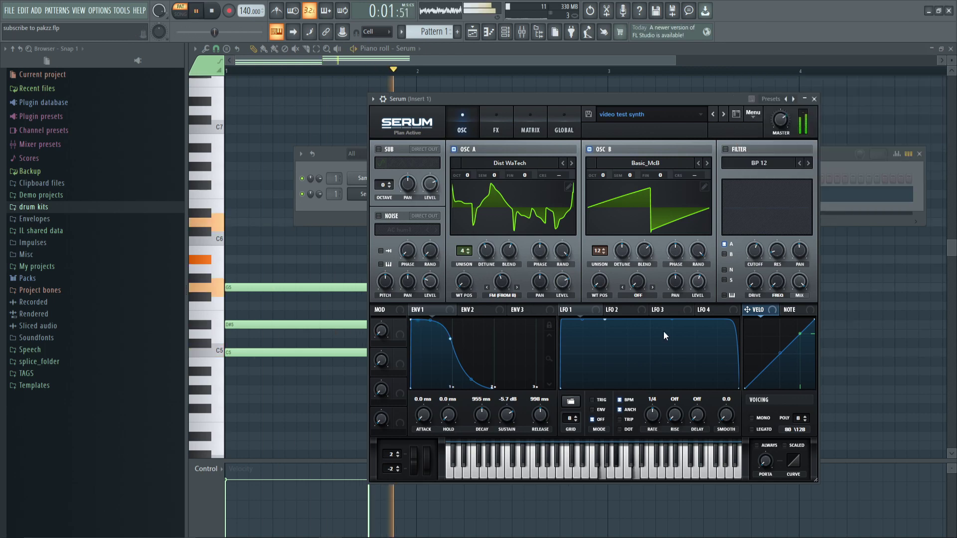